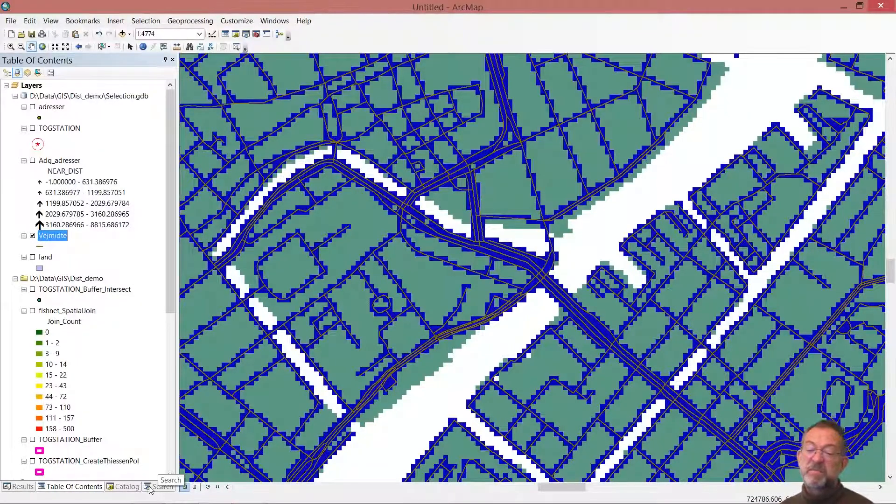
- Create a new model in the distance_demo.tbx toolbox
{"action": "left_click", "coordinate": [125, 487]}
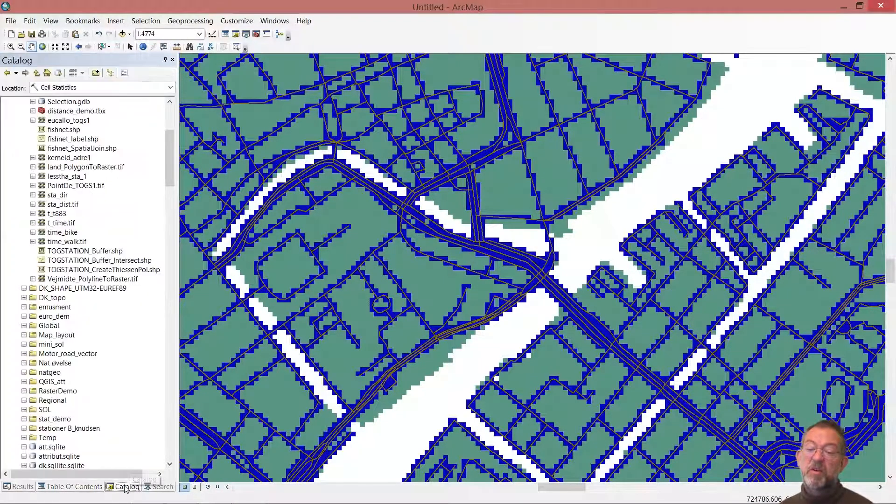
{"action": "right_click", "coordinate": [83, 114]}
{"action": "mouse_move", "coordinate": [136, 195]}
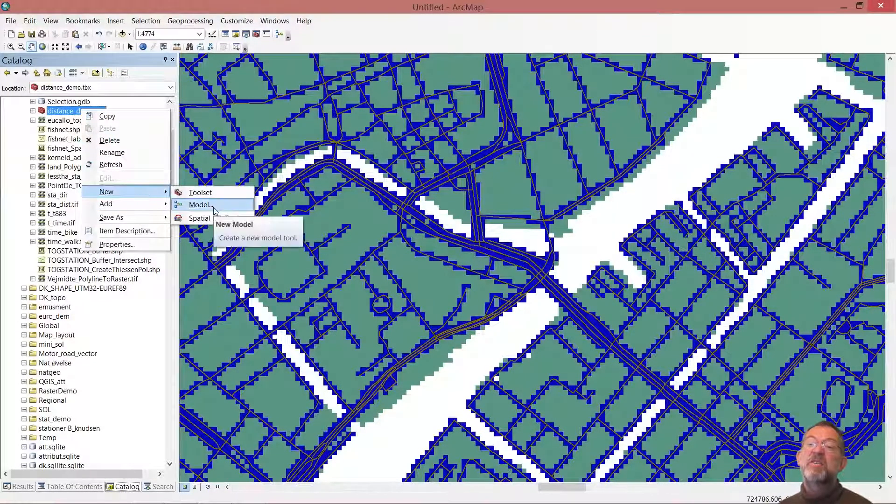
{"action": "left_click", "coordinate": [214, 209]}
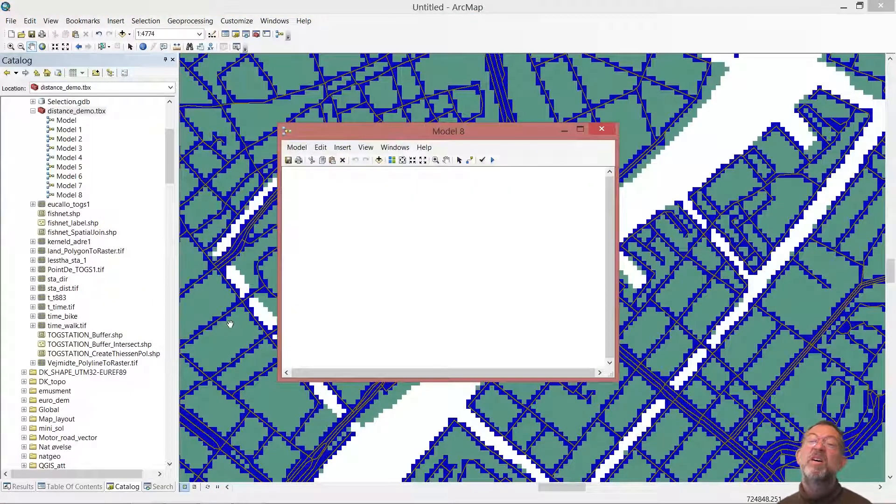
- Add the t_time raster layer to the empty model as an input element
{"action": "left_click", "coordinate": [77, 487]}
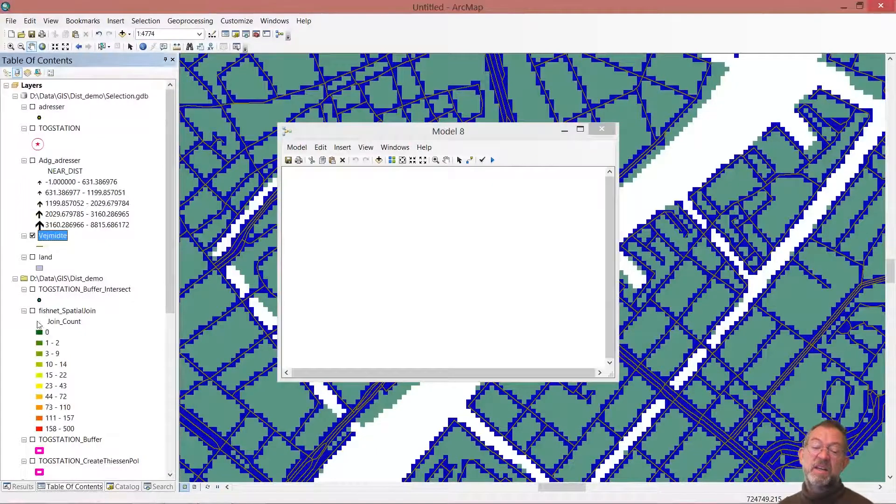
{"action": "scroll", "coordinate": [117, 289], "scroll_direction": "down", "scroll_amount": 7}
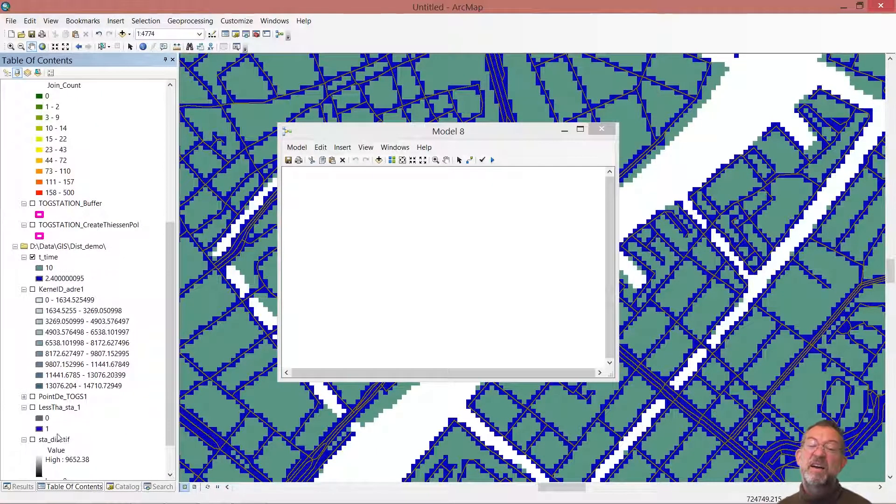
{"action": "left_click_drag", "start_coordinate": [48, 257], "coordinate": [340, 254]}
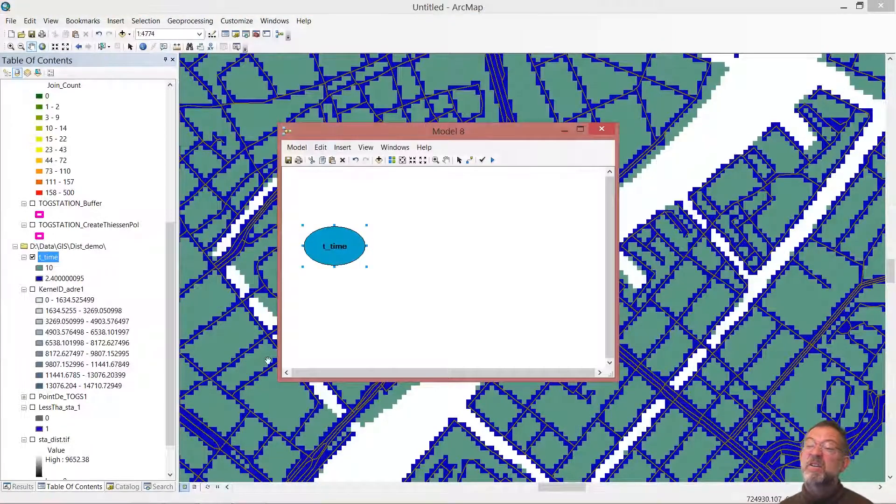
- Add the Spatial Analyst Cost Distance tool to the model and connect t_time as its input cost raster
{"action": "left_click", "coordinate": [130, 486]}
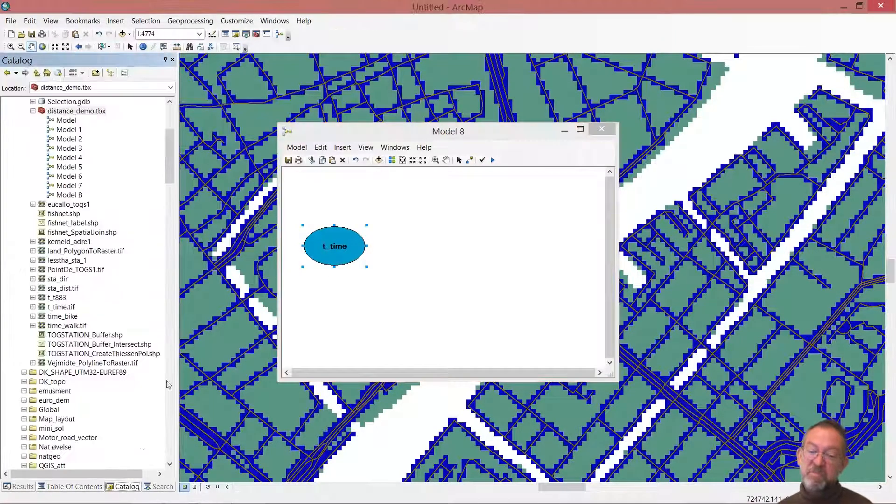
{"action": "left_click_drag", "start_coordinate": [169, 172], "coordinate": [171, 344]}
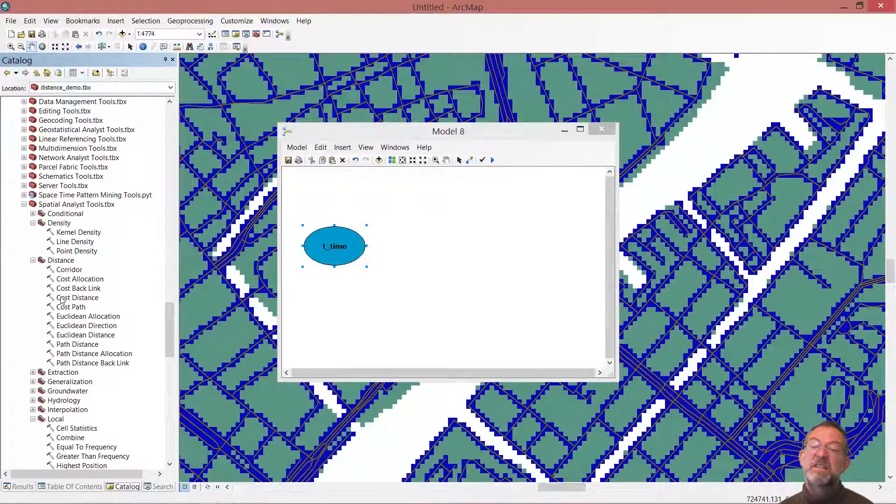
{"action": "left_click_drag", "start_coordinate": [62, 301], "coordinate": [424, 245]}
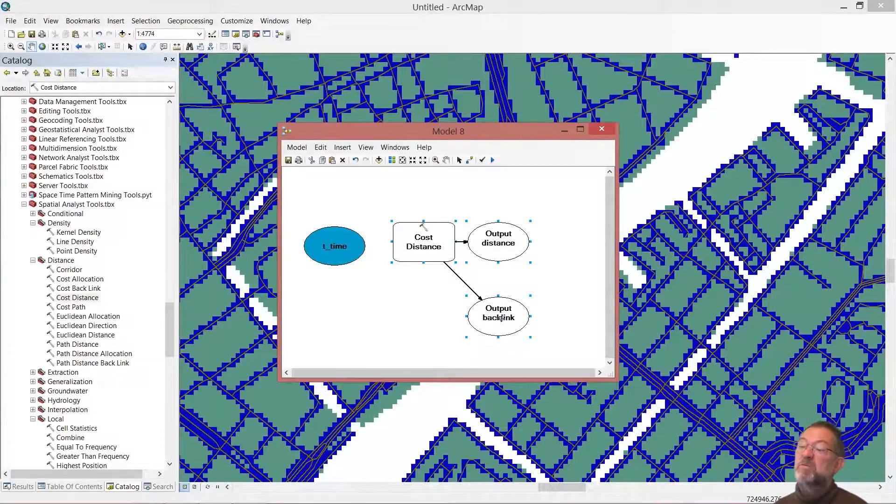
{"action": "left_click", "coordinate": [468, 159]}
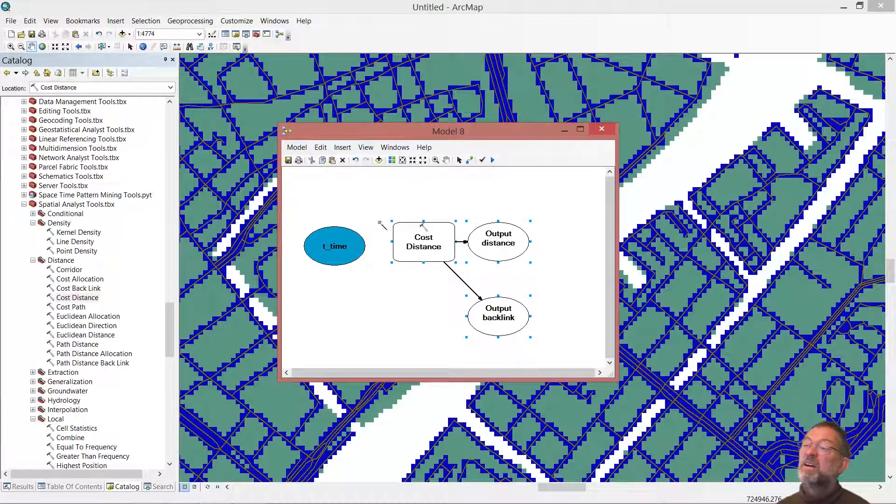
{"action": "left_click_drag", "start_coordinate": [359, 240], "coordinate": [416, 240]}
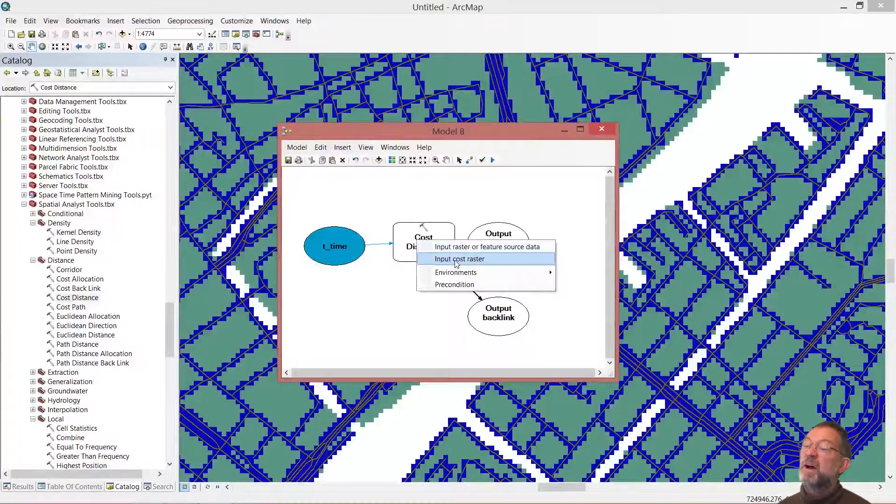
{"action": "left_click", "coordinate": [468, 263]}
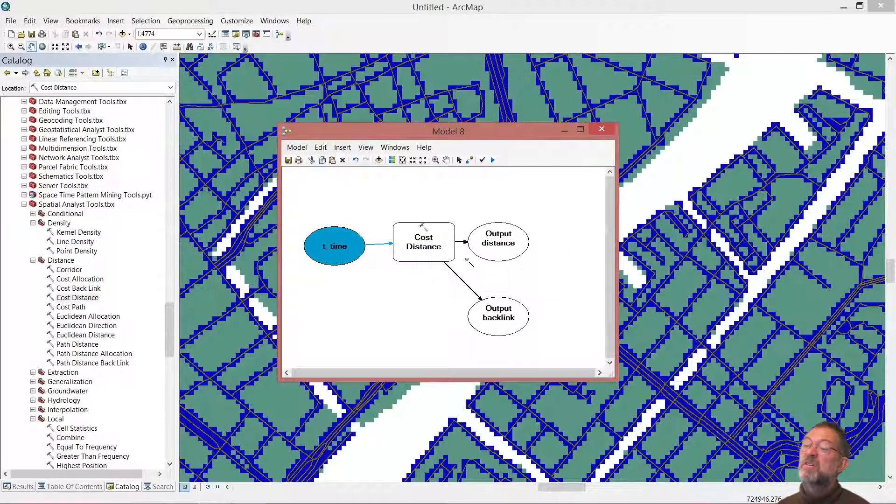
- Add the TOGSTATION layer to the model and connect it to Cost Distance as input raster or feature source data
{"action": "left_click_drag", "start_coordinate": [172, 316], "coordinate": [171, 315]}
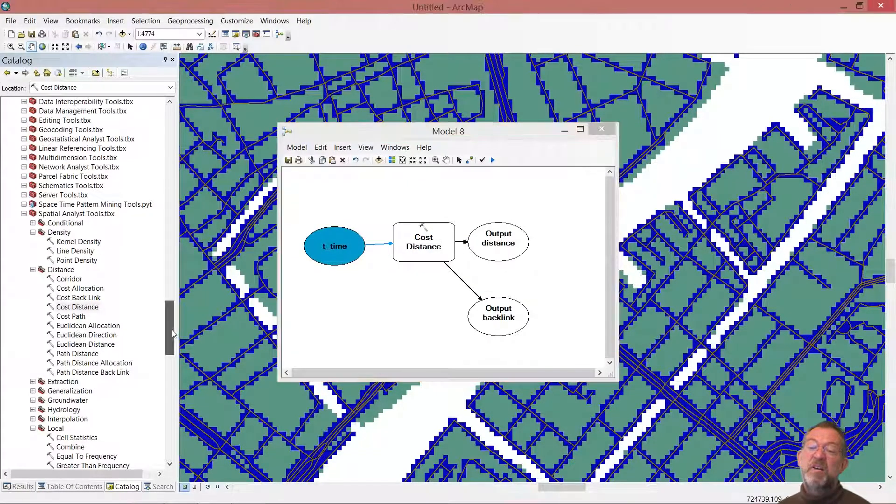
{"action": "left_click", "coordinate": [79, 487]}
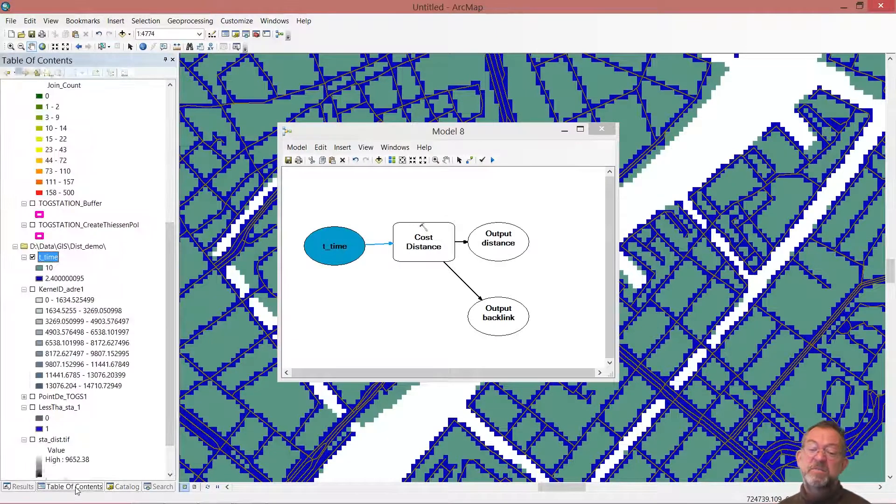
{"action": "left_click_drag", "start_coordinate": [170, 273], "coordinate": [180, 160]}
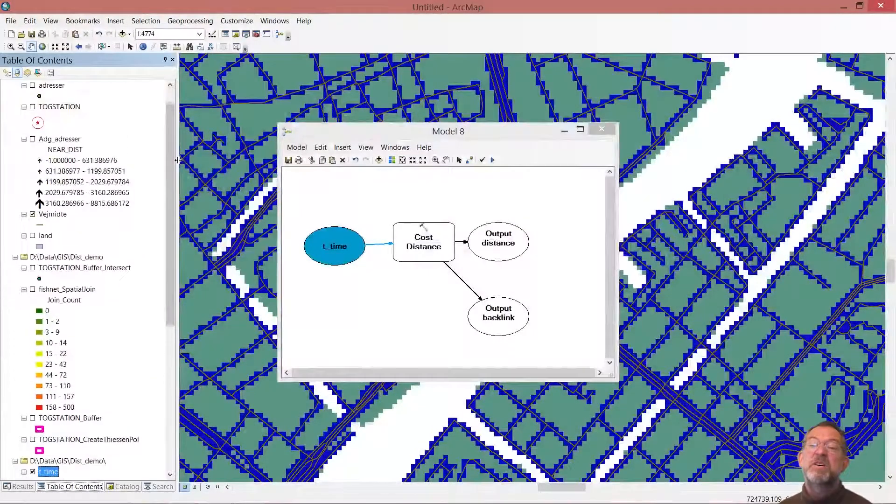
{"action": "left_click_drag", "start_coordinate": [69, 107], "coordinate": [347, 191]}
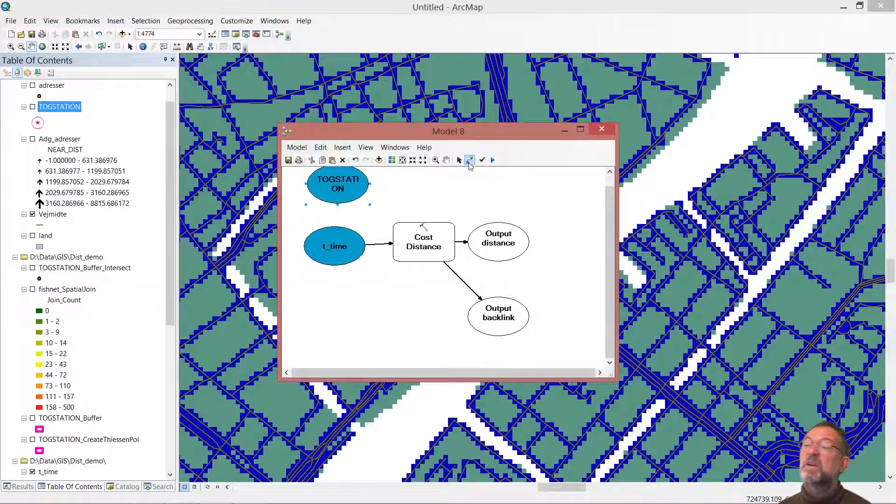
{"action": "left_click_drag", "start_coordinate": [334, 187], "coordinate": [403, 237]}
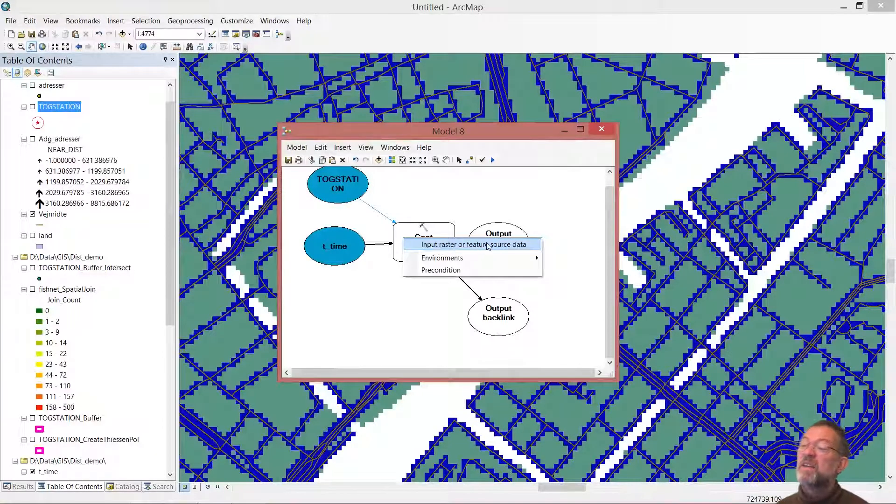
{"action": "left_click", "coordinate": [487, 245]}
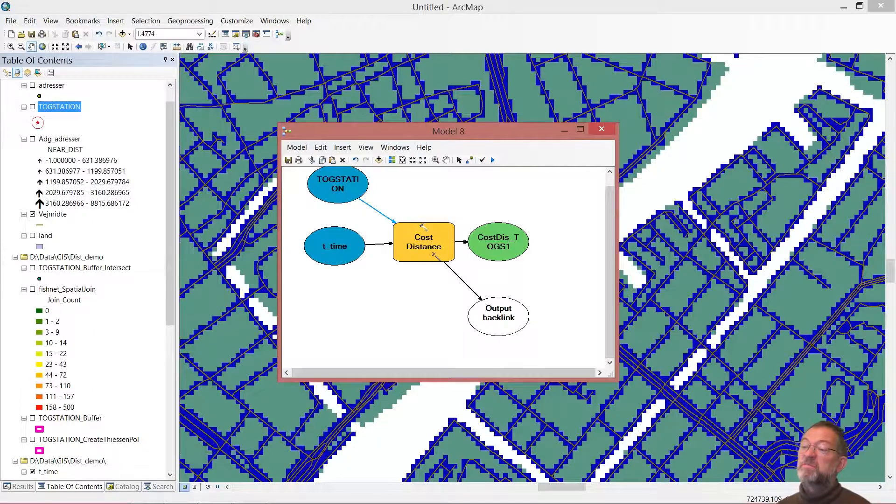
- Set the Cost Distance tool's output backlink raster to back_link_tog.tif in the Dist_demo folder
{"action": "double_click", "coordinate": [433, 255]}
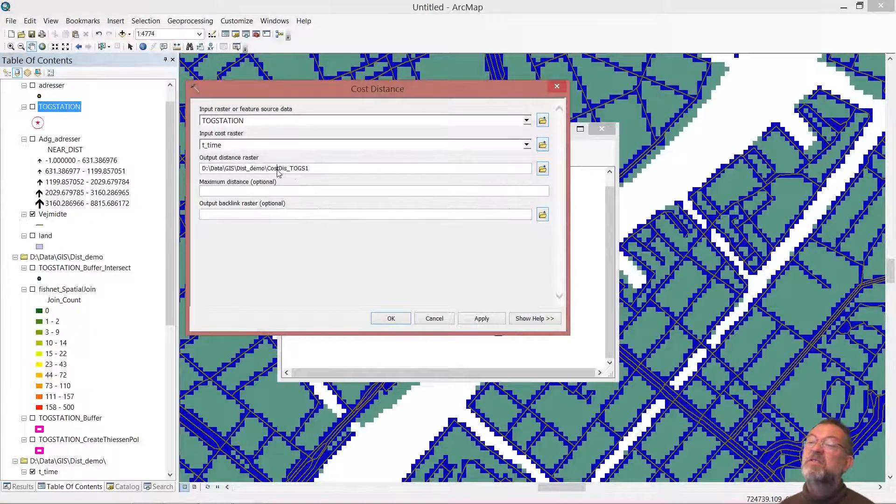
{"action": "left_click_drag", "start_coordinate": [276, 169], "coordinate": [325, 178]}
{"action": "left_click", "coordinate": [323, 171]}
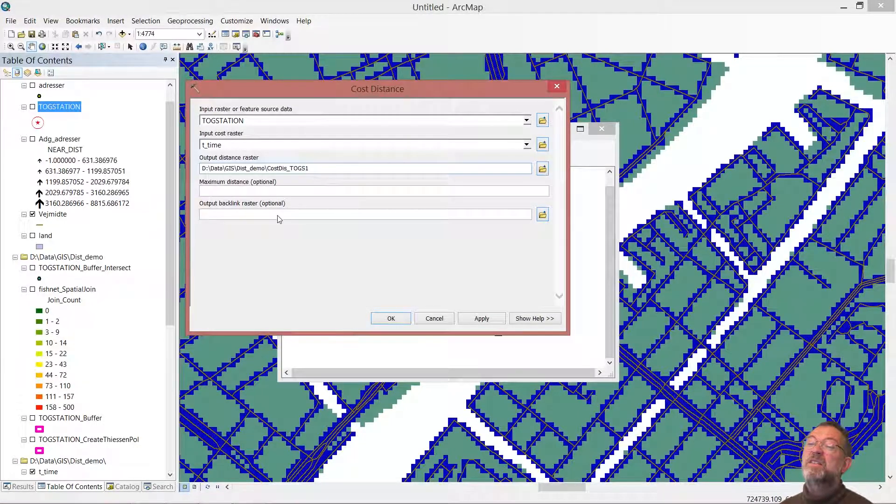
{"action": "left_click", "coordinate": [541, 216]}
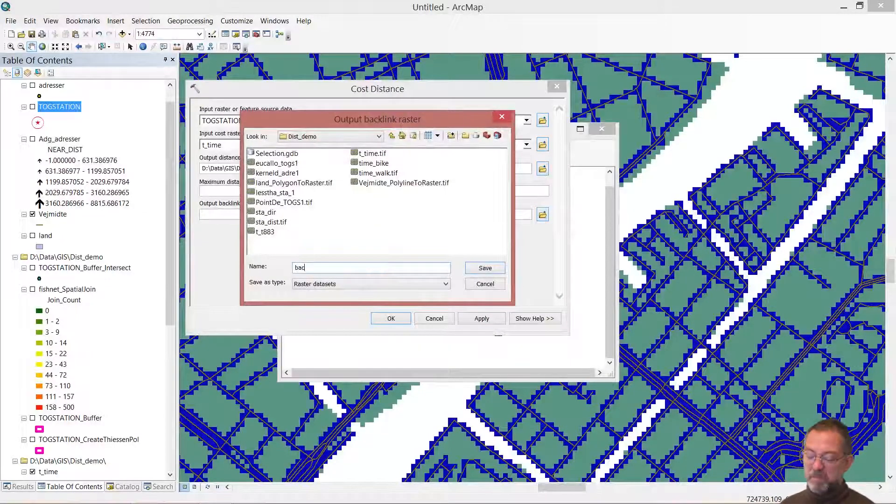
{"action": "type", "text": "back_lin"}
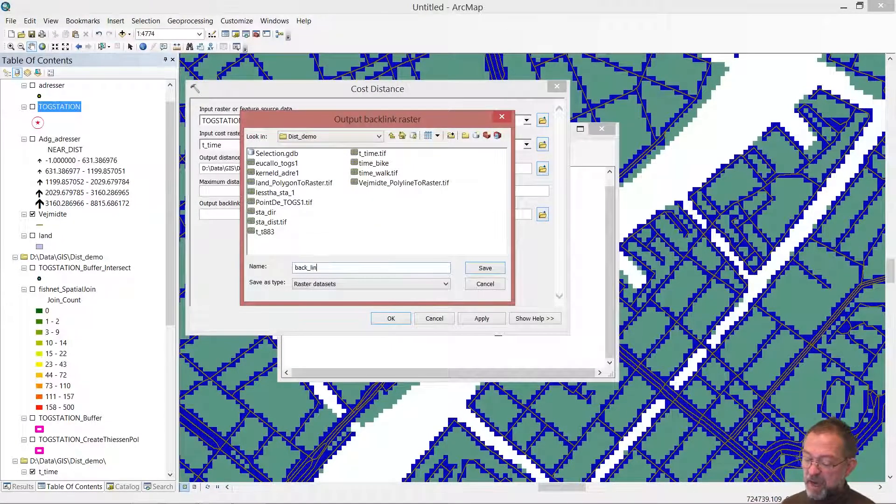
{"action": "type", "text": "k_t"}
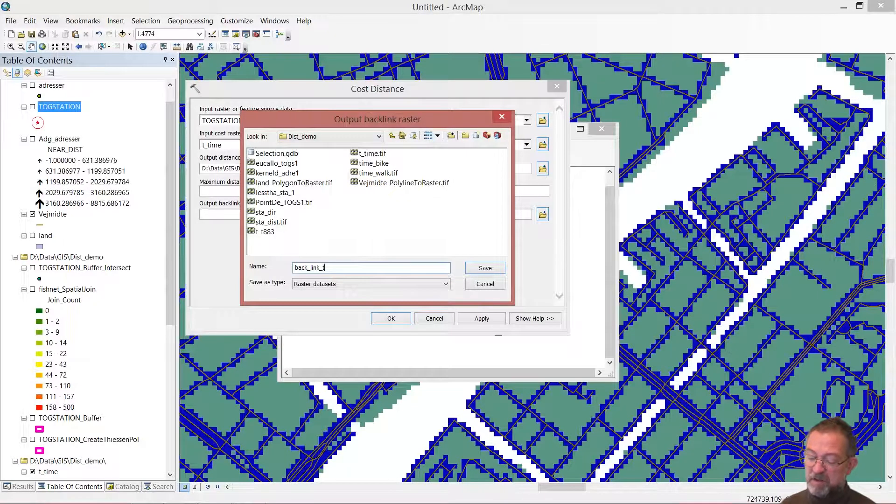
{"action": "type", "text": "og"}
{"action": "key", "text": "Return"}
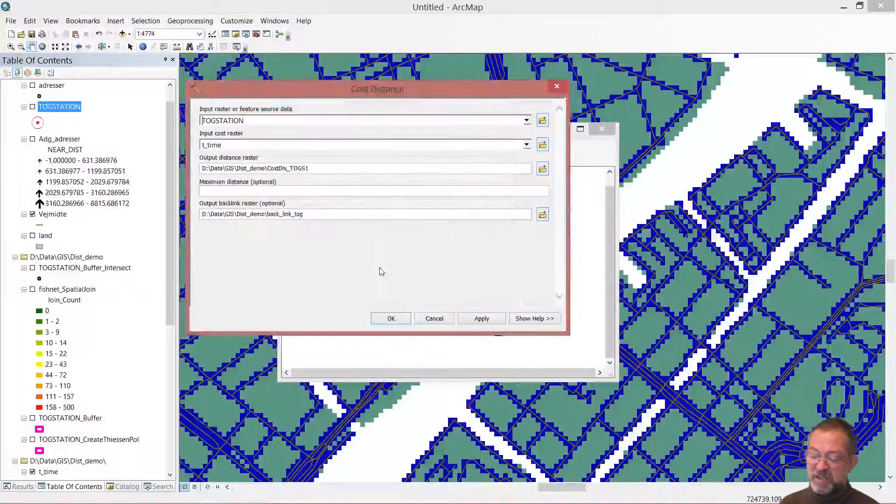
{"action": "left_click", "coordinate": [327, 217]}
{"action": "type", "text": ".tif"}
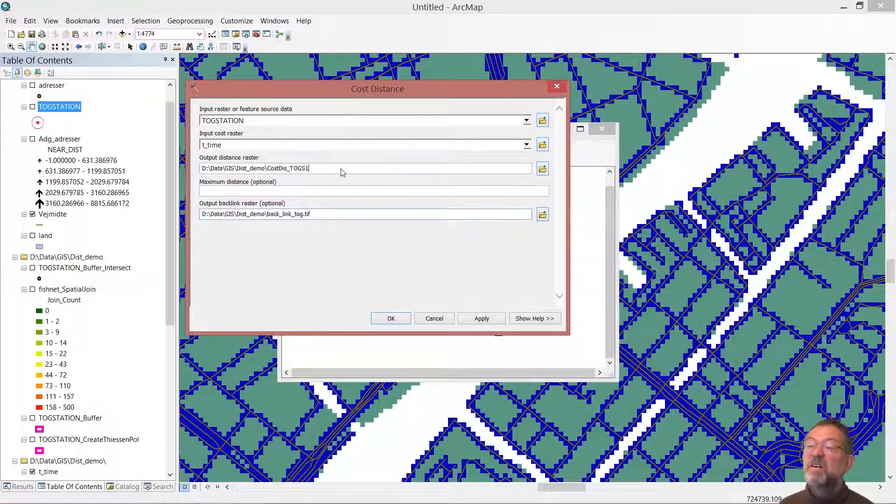
- Name the output distance raster CostDis_TOGS1.tif and accept the Cost Distance parameters
{"action": "left_click", "coordinate": [342, 171]}
{"action": "type", "text": ".t"}
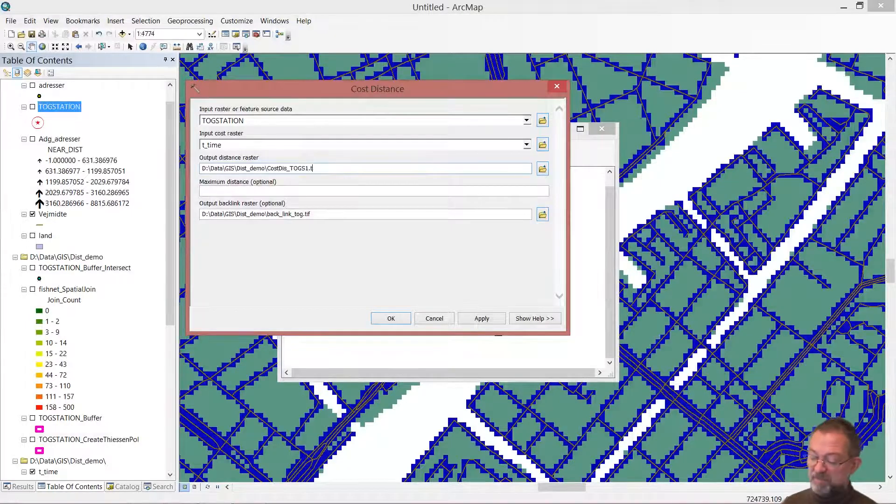
{"action": "type", "text": "if"}
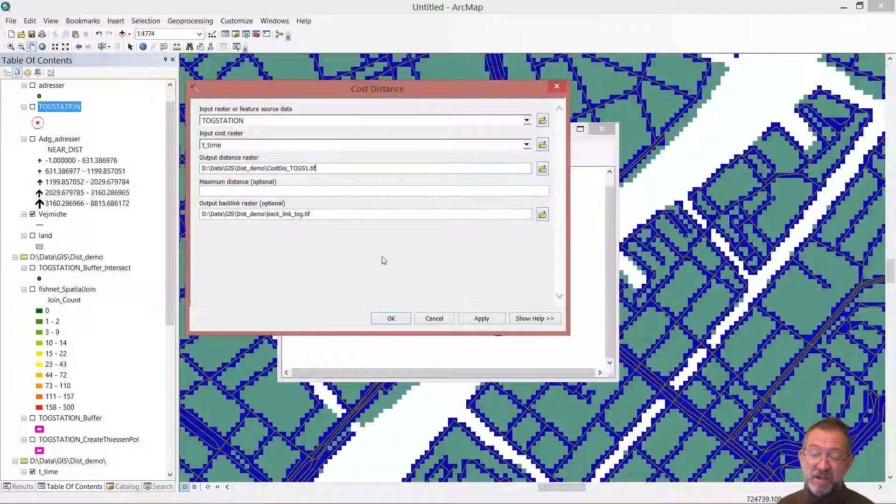
{"action": "left_click", "coordinate": [391, 319]}
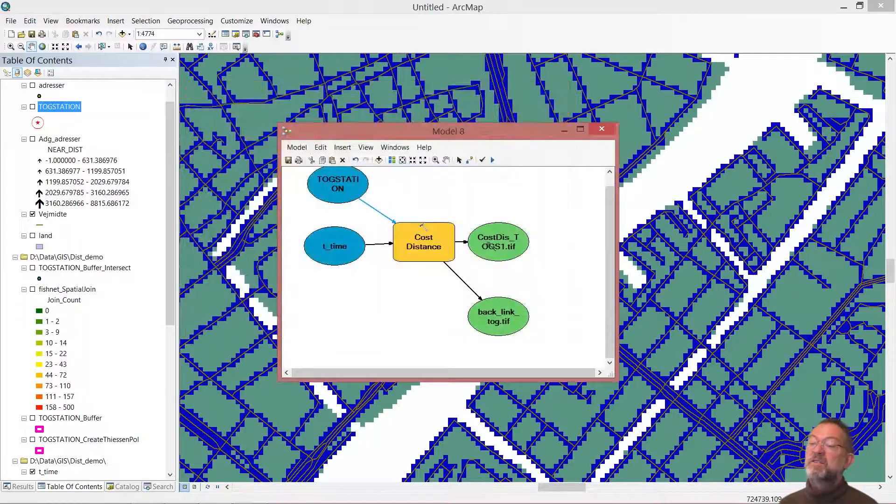
- Auto-arrange the model diagram and enable Add To Display for the CostDis_TOGS1.tif output
{"action": "left_click", "coordinate": [392, 160]}
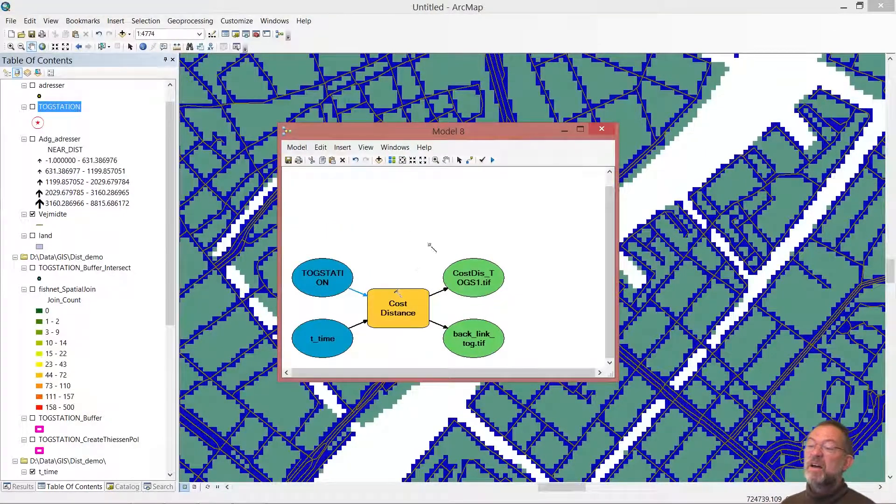
{"action": "right_click", "coordinate": [481, 280]}
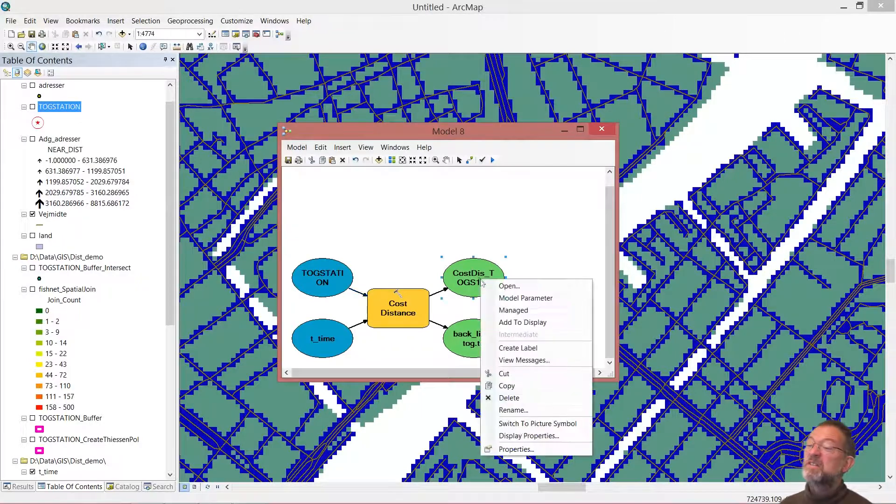
{"action": "left_click", "coordinate": [512, 322]}
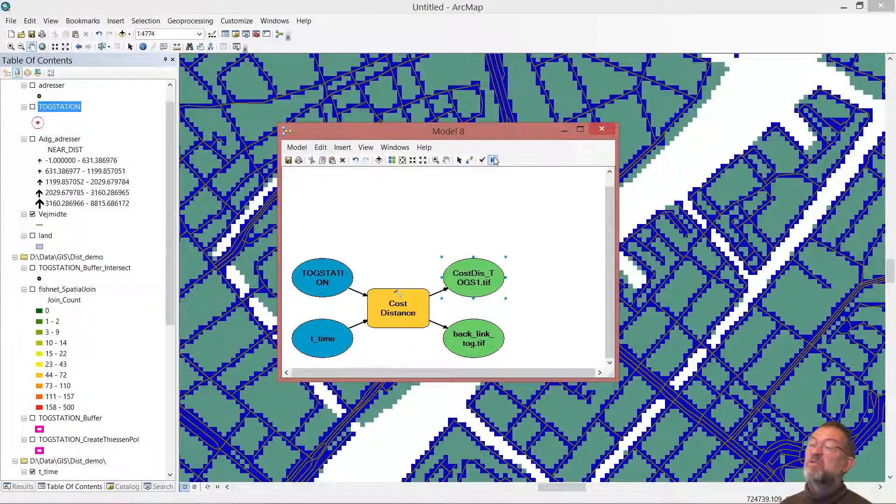
- Run the model and, with its window minimized, zoom the map to the extent of the fishnet_SpatialJoin layer
{"action": "left_click", "coordinate": [493, 160]}
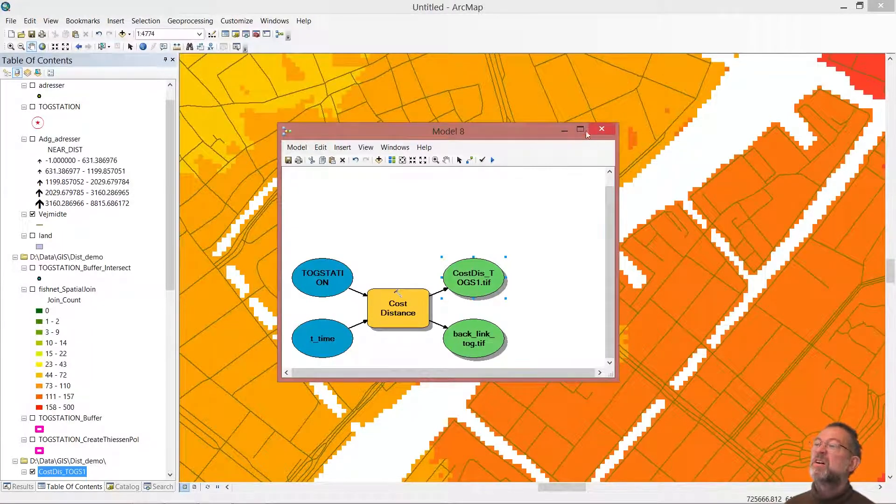
{"action": "left_click", "coordinate": [564, 130]}
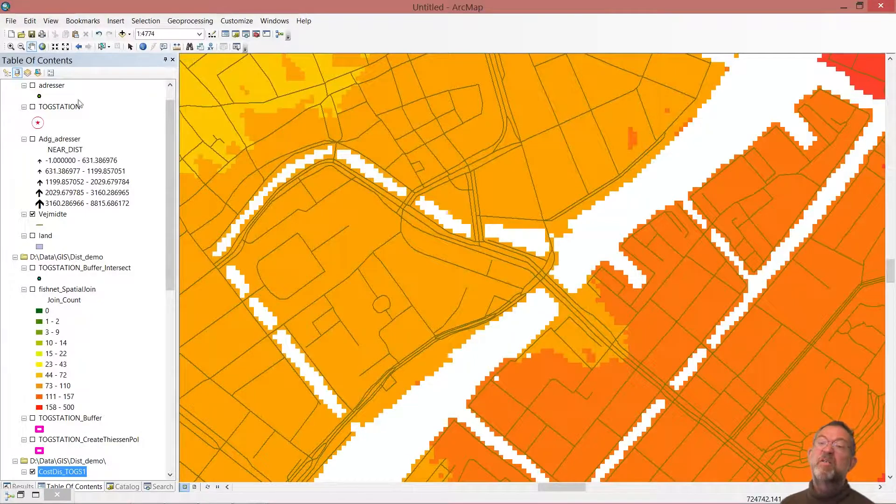
{"action": "right_click", "coordinate": [62, 289]}
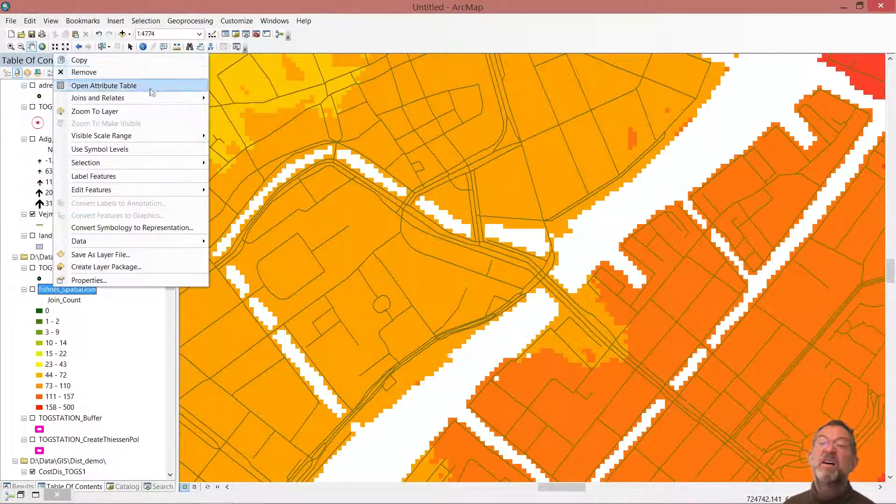
{"action": "left_click", "coordinate": [138, 108]}
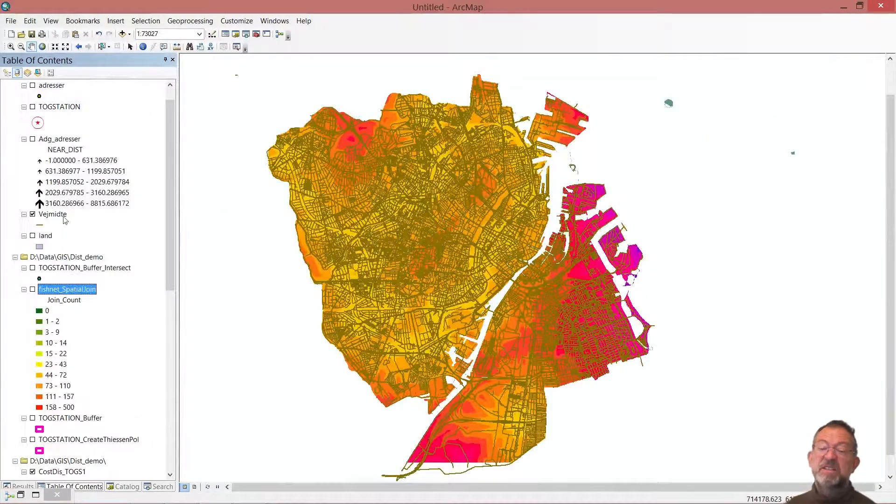
- Collapse the Vejmidte layer's legend and hide the layer so the cost distance raster can be seen
{"action": "left_click", "coordinate": [24, 214]}
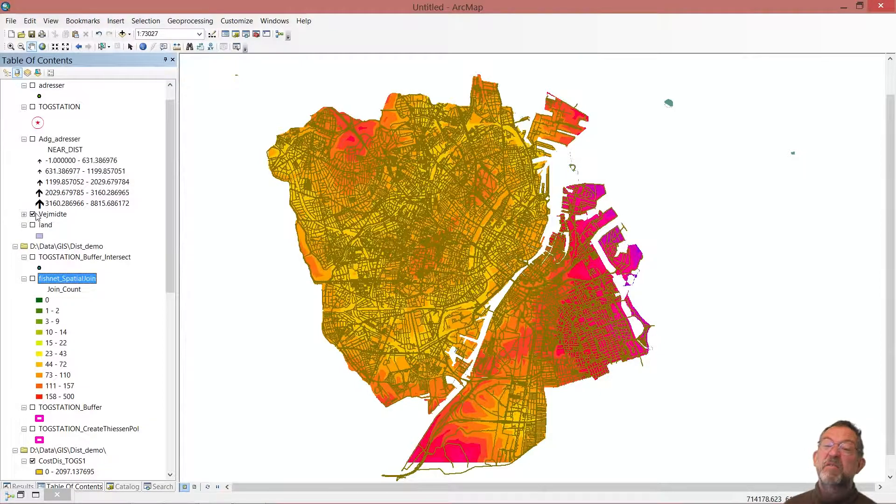
{"action": "left_click", "coordinate": [32, 214]}
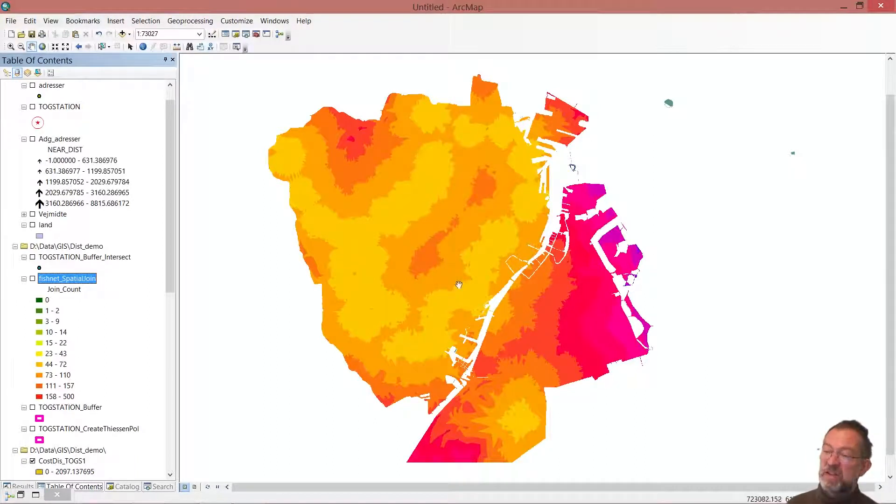
- Identify all layers at a point in the raster's eastern area and collapse the adresser and Adg_adresser results and the fishnet_SpatialJoin legend
{"action": "left_click", "coordinate": [143, 46]}
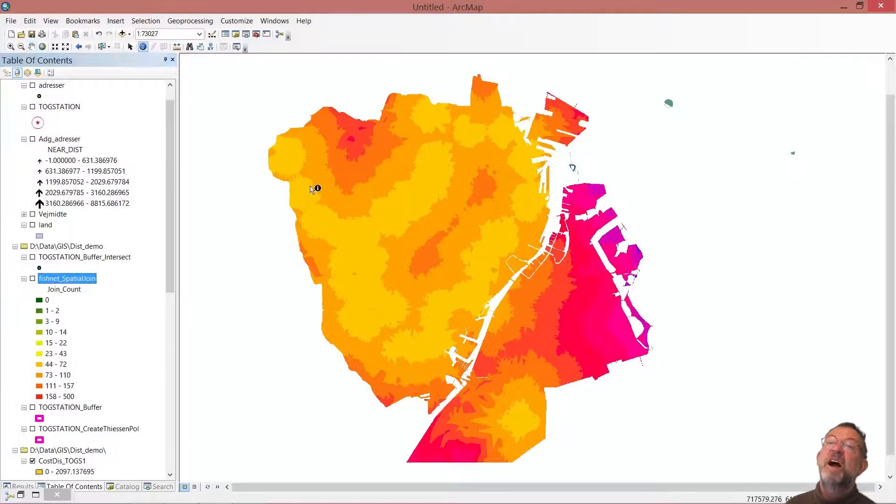
{"action": "left_click", "coordinate": [617, 332]}
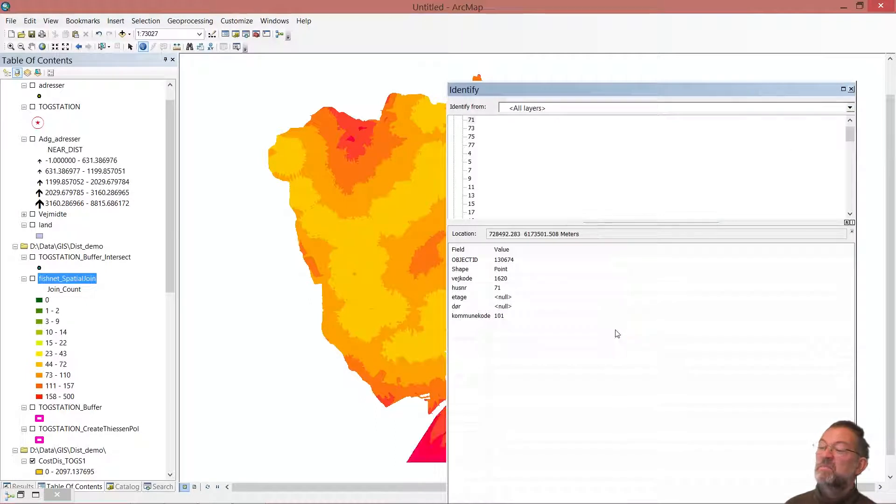
{"action": "left_click", "coordinate": [850, 120]}
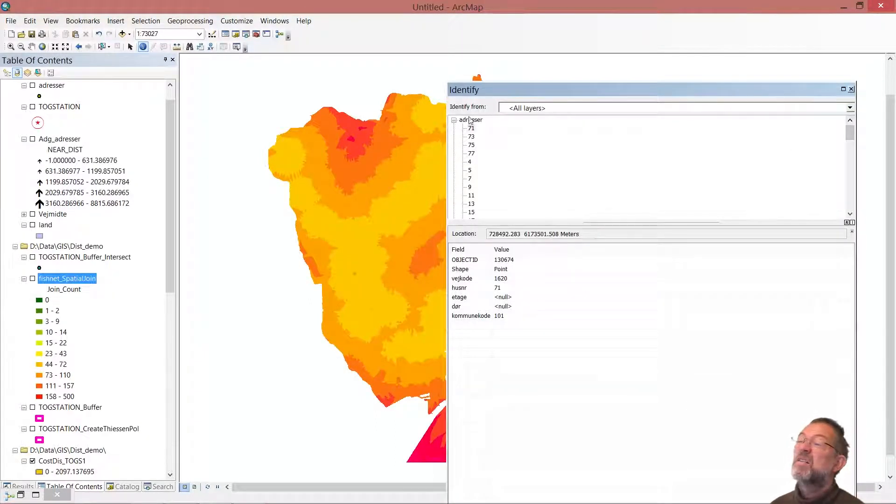
{"action": "left_click", "coordinate": [454, 121]}
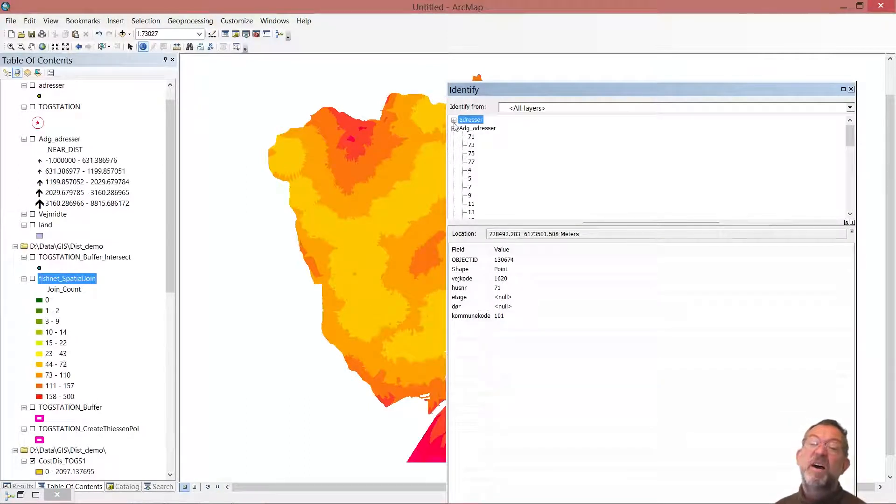
{"action": "left_click", "coordinate": [24, 279]}
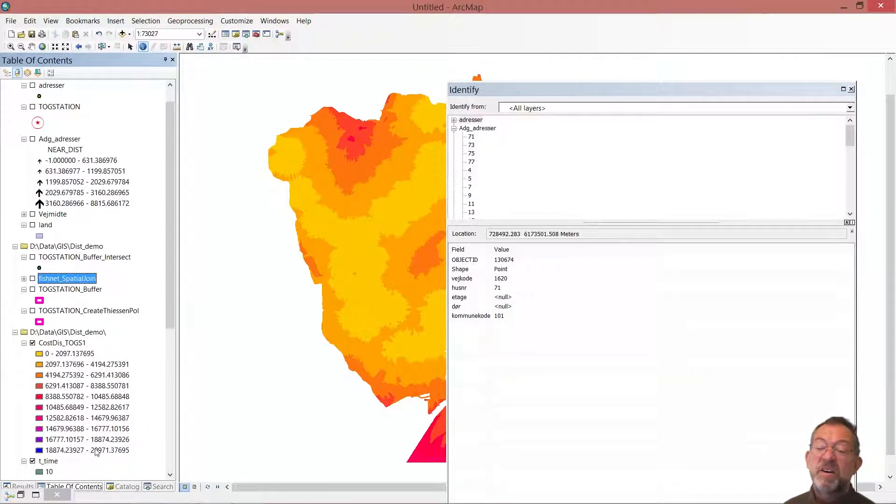
{"action": "left_click", "coordinate": [454, 129]}
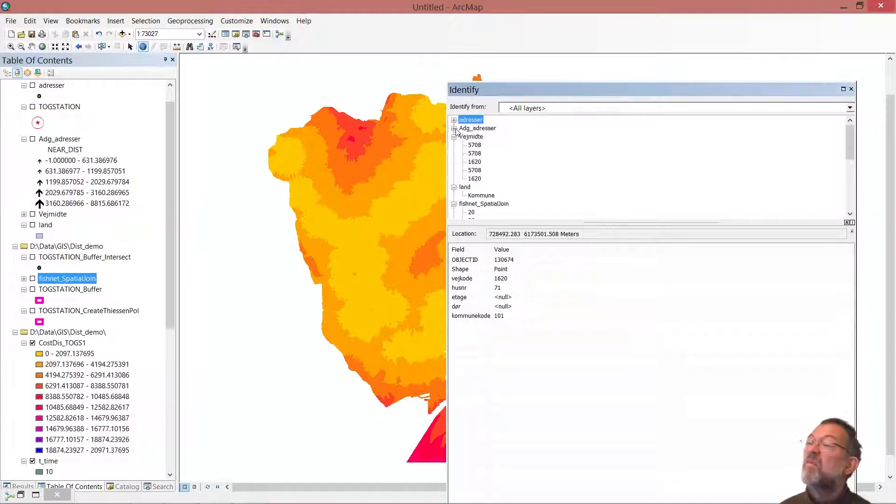
- Limit Identify to visible layers and query the travel cost at the eastern coast and in the central area west of the harbour
{"action": "left_click", "coordinate": [830, 109]}
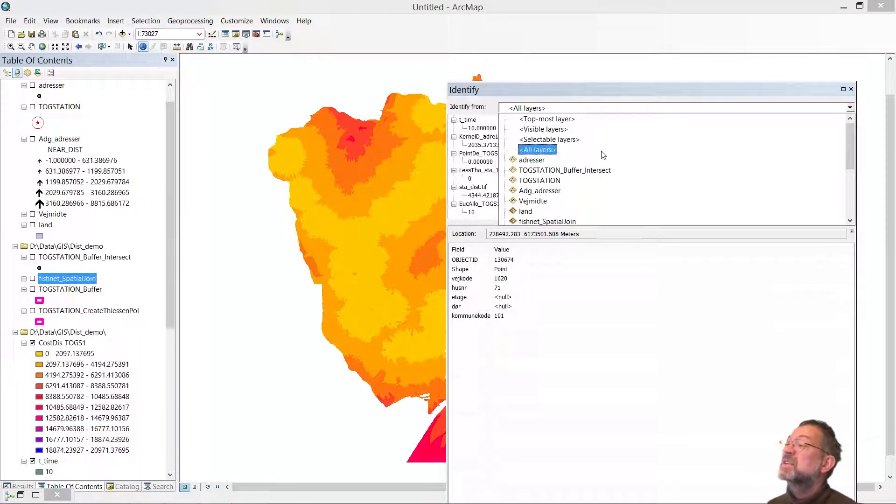
{"action": "left_click", "coordinate": [570, 131]}
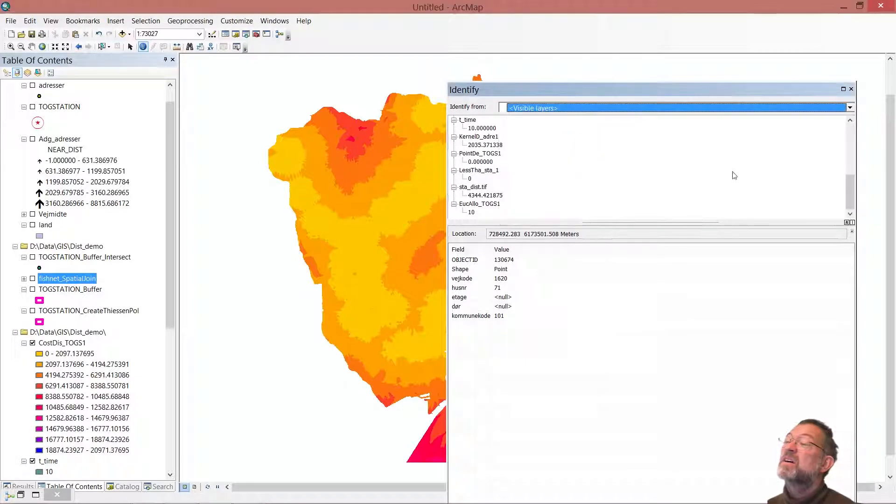
{"action": "left_click_drag", "start_coordinate": [795, 87], "coordinate": [553, 116]}
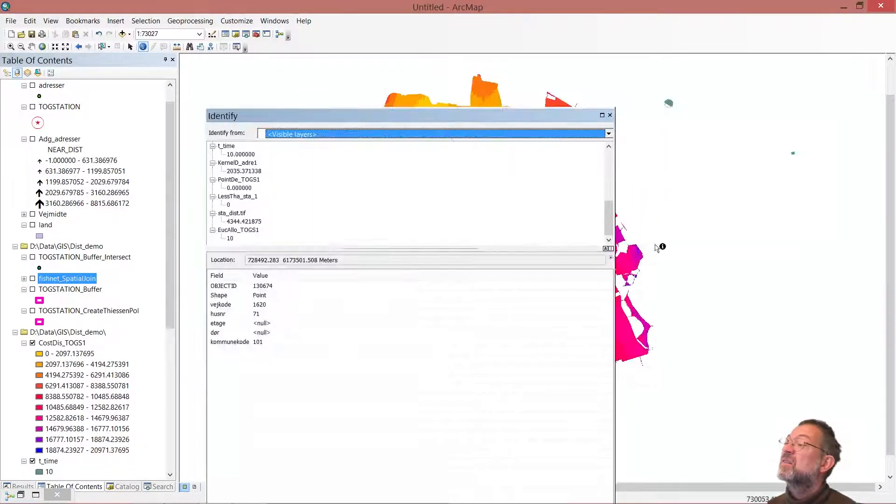
{"action": "left_click", "coordinate": [651, 327]}
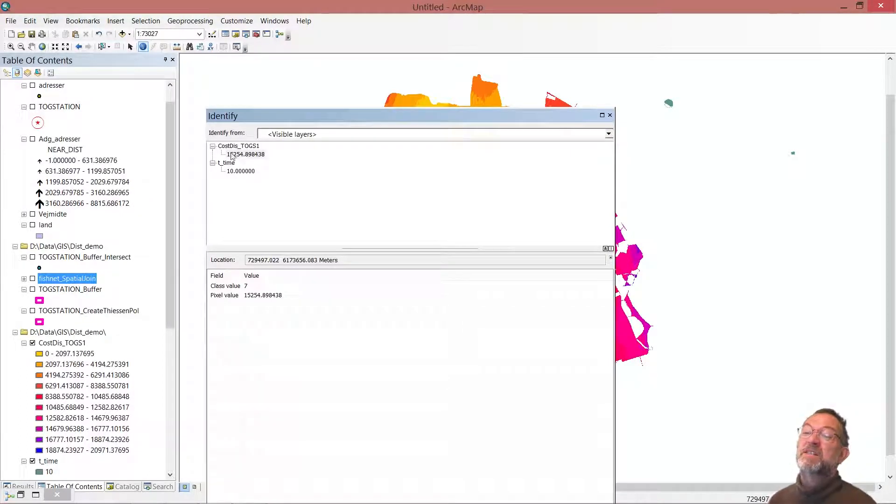
{"action": "left_click_drag", "start_coordinate": [288, 125], "coordinate": [552, 271]}
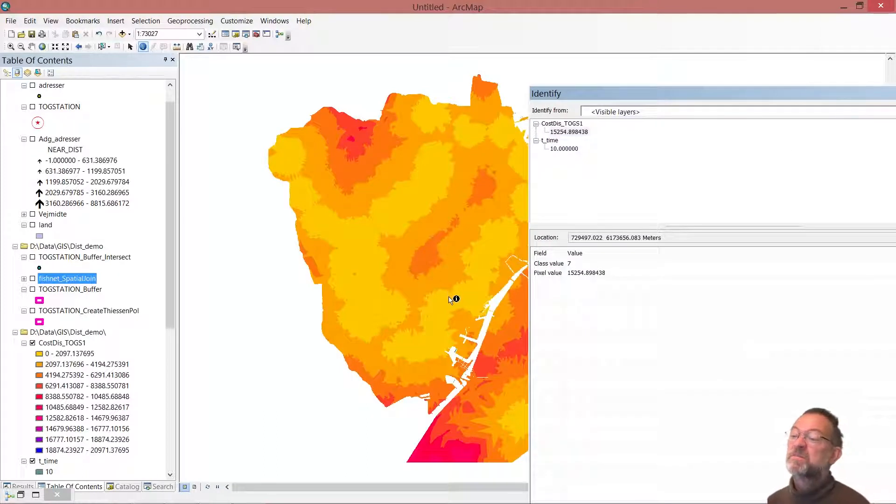
{"action": "left_click", "coordinate": [449, 299]}
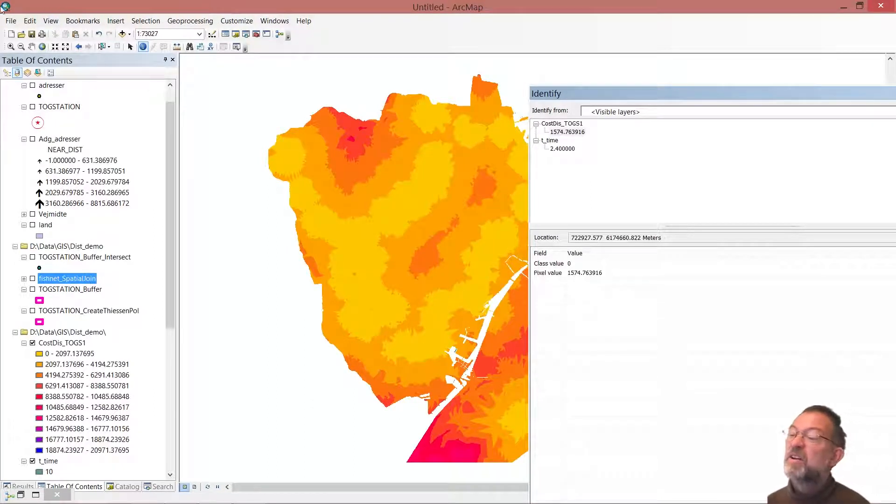
- Zoom the map in to the harbour area and close the Identify window
{"action": "left_click", "coordinate": [11, 49]}
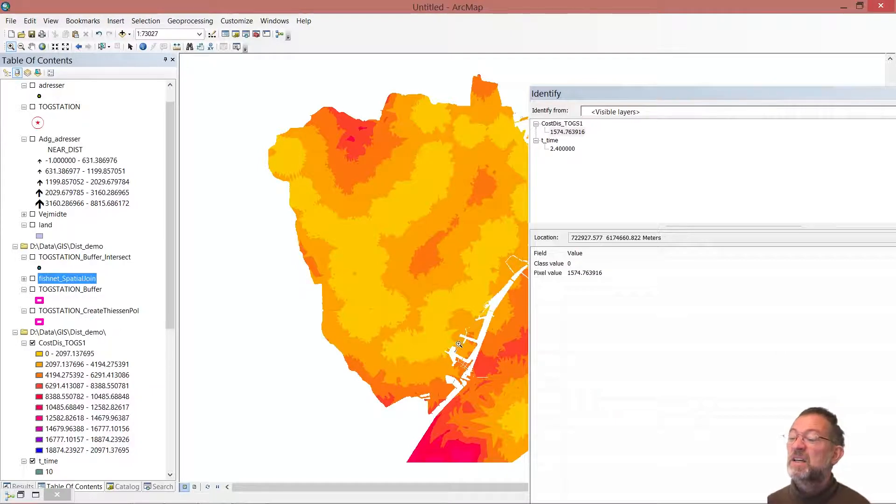
{"action": "left_click_drag", "start_coordinate": [442, 265], "coordinate": [534, 356]}
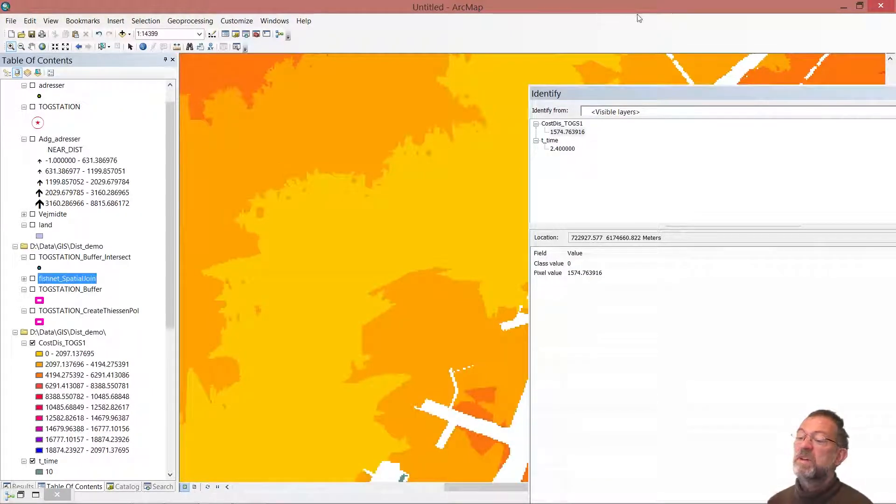
{"action": "left_click_drag", "start_coordinate": [614, 96], "coordinate": [461, 115]}
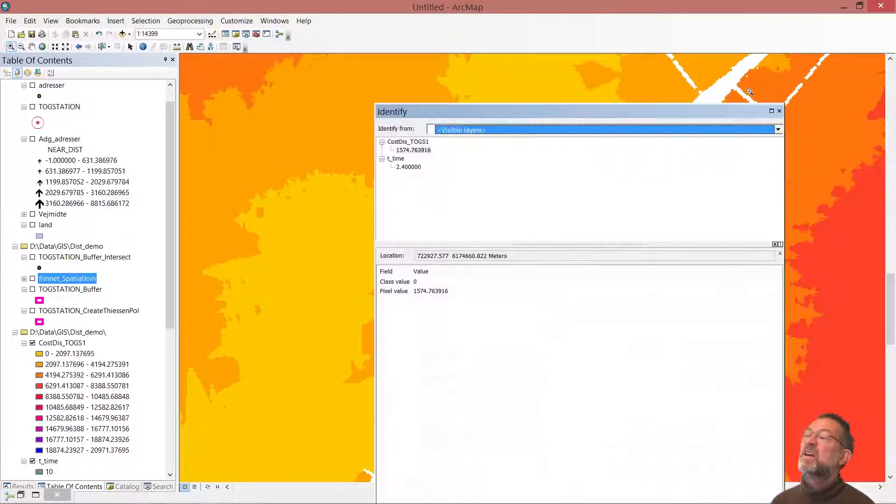
{"action": "left_click", "coordinate": [779, 111]}
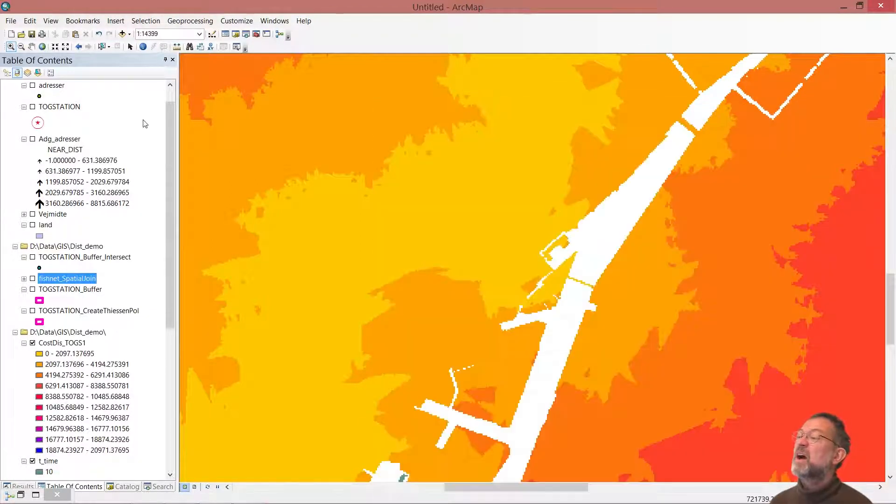
- Show the Vejmidte roads and the TOGSTATION stations over the cost distance raster
{"action": "left_click", "coordinate": [34, 217], "text": "ctrl"}
{"action": "left_click", "coordinate": [32, 215]}
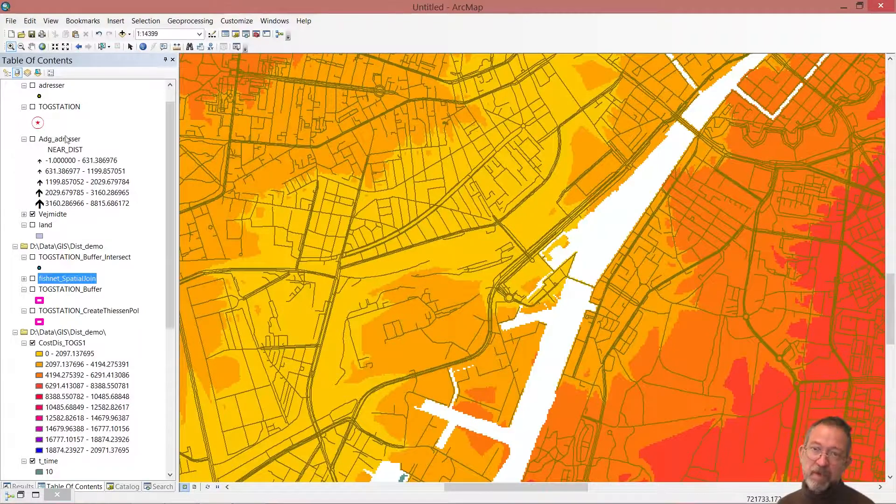
{"action": "left_click", "coordinate": [33, 107]}
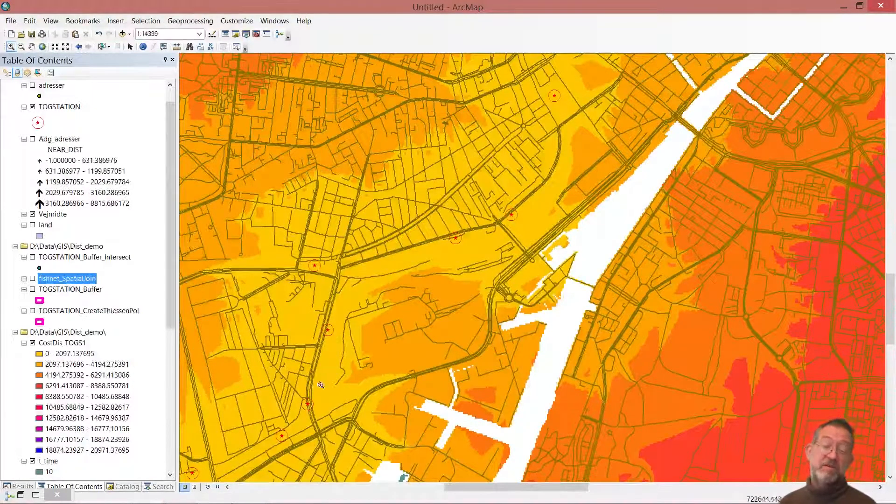
- Reopen Model 8 in a smaller window, add the Cost Path tool beside the Cost Distance outputs, and widen the window to fit
{"action": "left_click", "coordinate": [37, 495]}
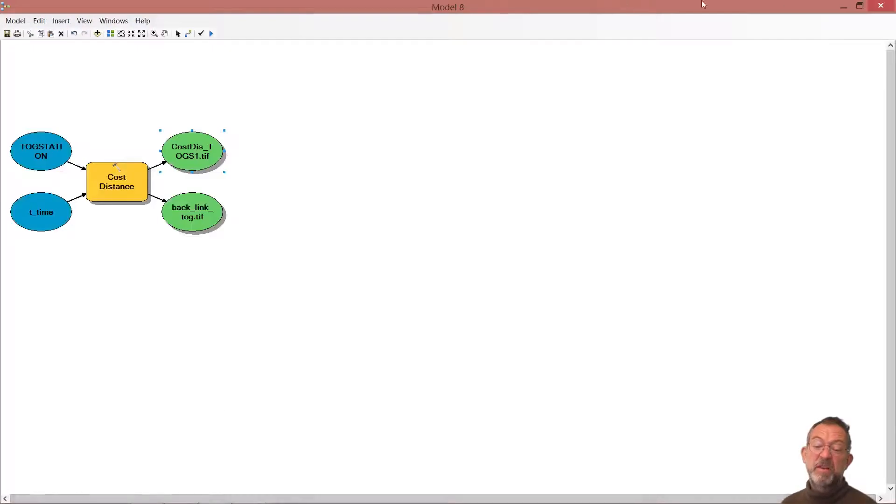
{"action": "left_click", "coordinate": [860, 6]}
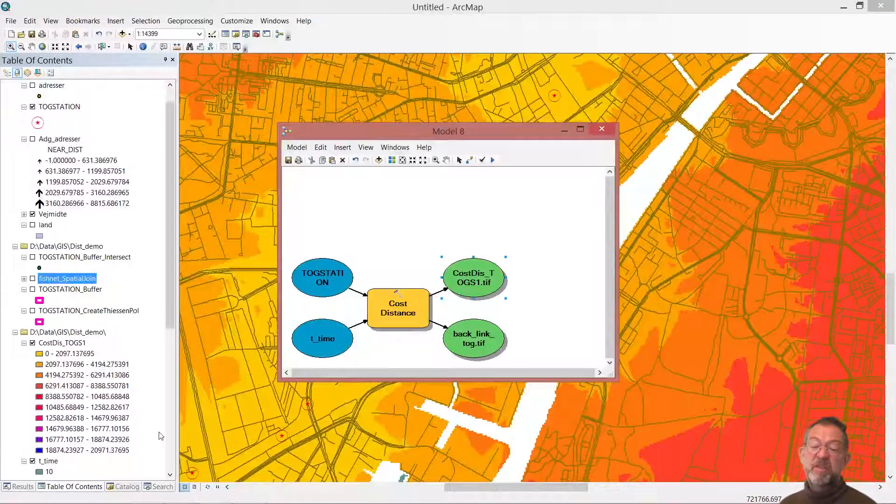
{"action": "left_click", "coordinate": [123, 487]}
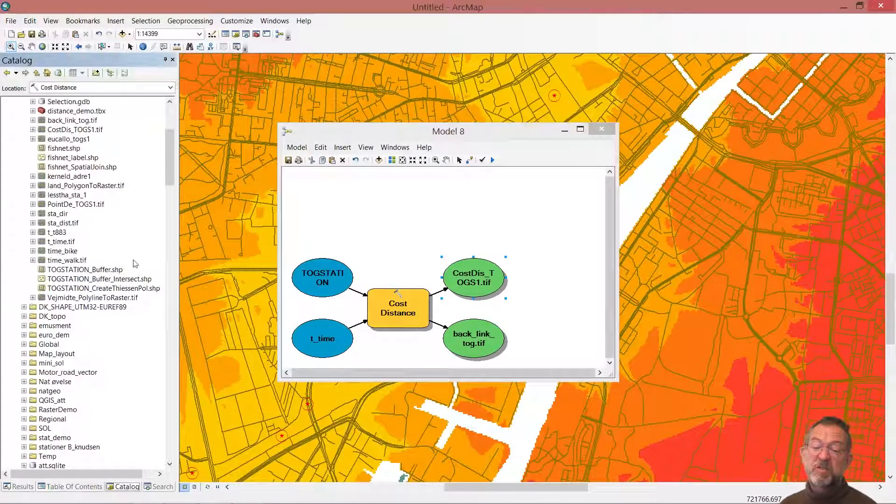
{"action": "left_click_drag", "start_coordinate": [169, 140], "coordinate": [178, 364]}
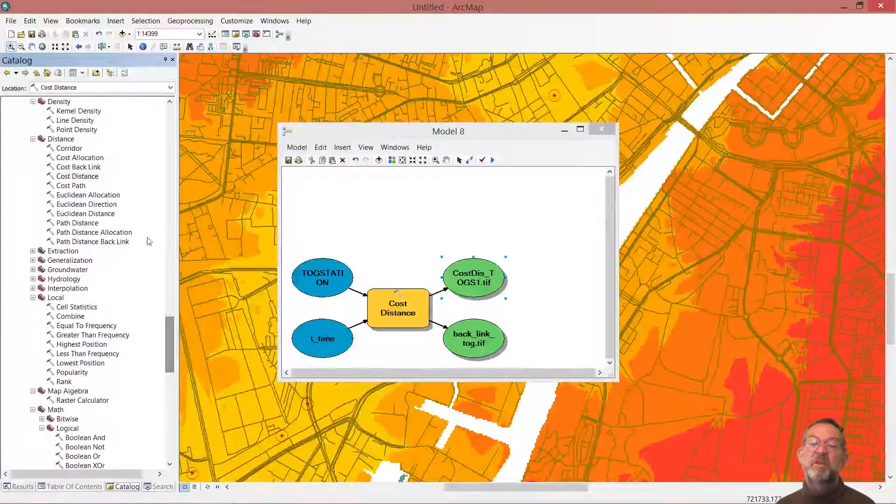
{"action": "left_click", "coordinate": [66, 187]}
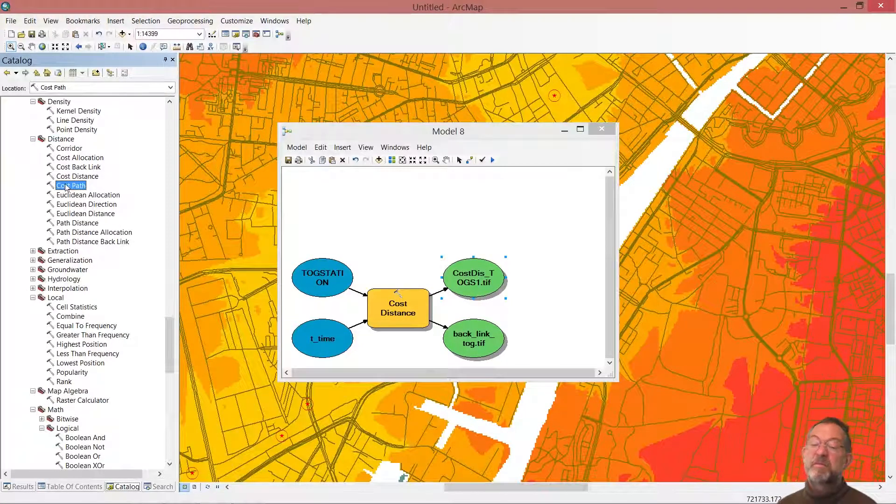
{"action": "left_click_drag", "start_coordinate": [63, 188], "coordinate": [573, 313]}
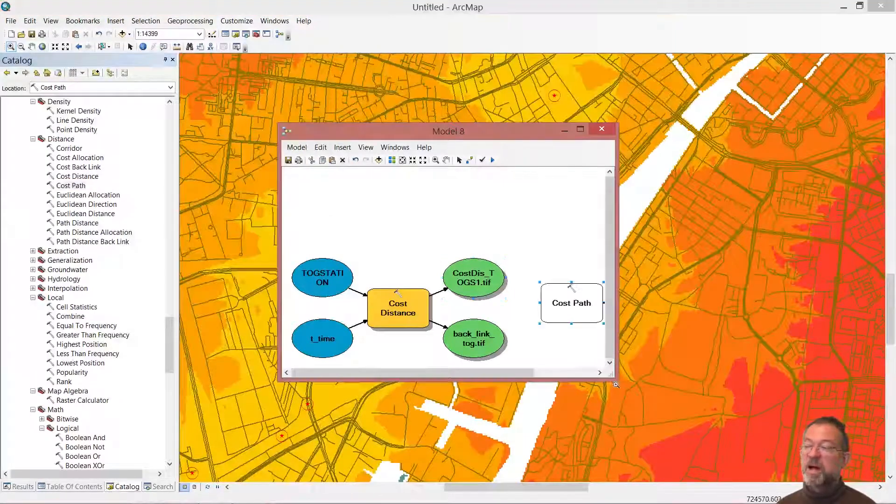
{"action": "left_click_drag", "start_coordinate": [616, 385], "coordinate": [801, 402]}
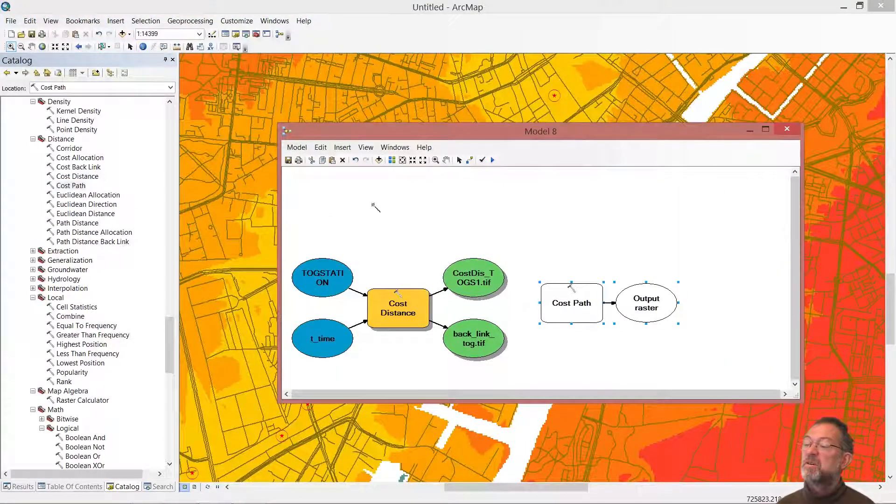
- Connect CostDis_TOGS1.tif to Cost Path as the input cost distance raster and back_link_tog.tif as the input cost backlink raster
{"action": "left_click", "coordinate": [470, 160]}
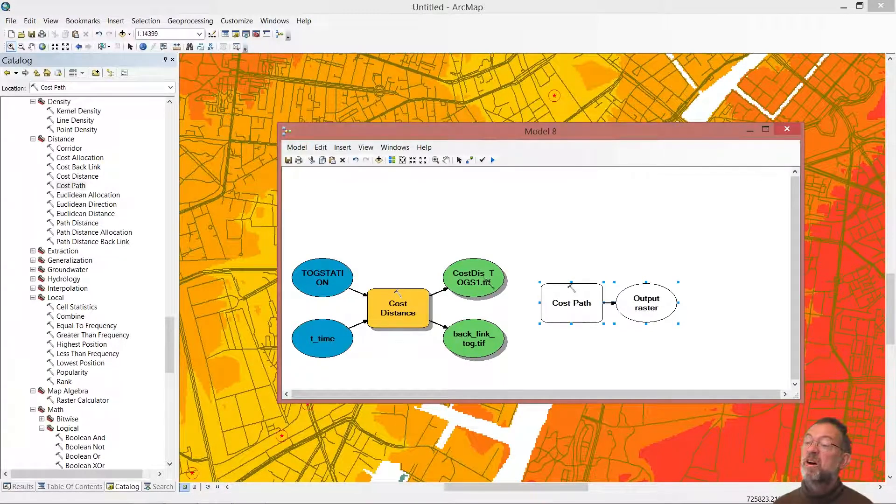
{"action": "left_click", "coordinate": [547, 307]}
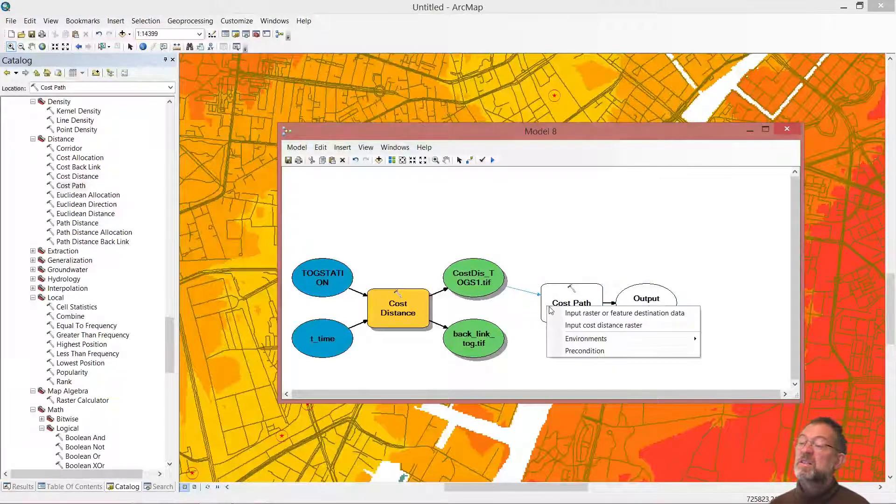
{"action": "left_click", "coordinate": [579, 325]}
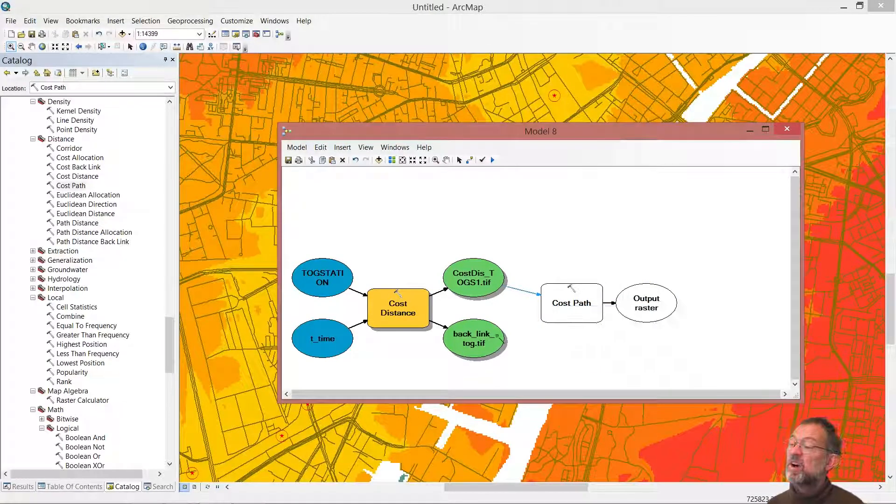
{"action": "left_click_drag", "start_coordinate": [483, 343], "coordinate": [576, 315]}
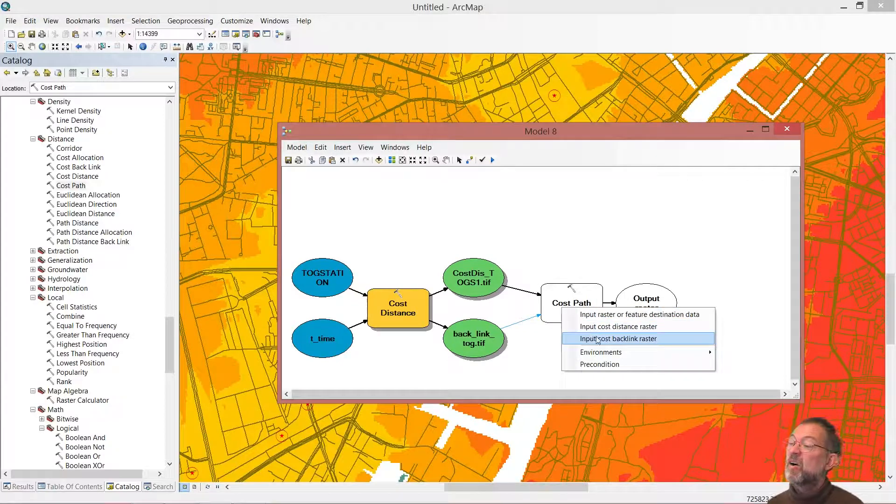
{"action": "left_click", "coordinate": [616, 339]}
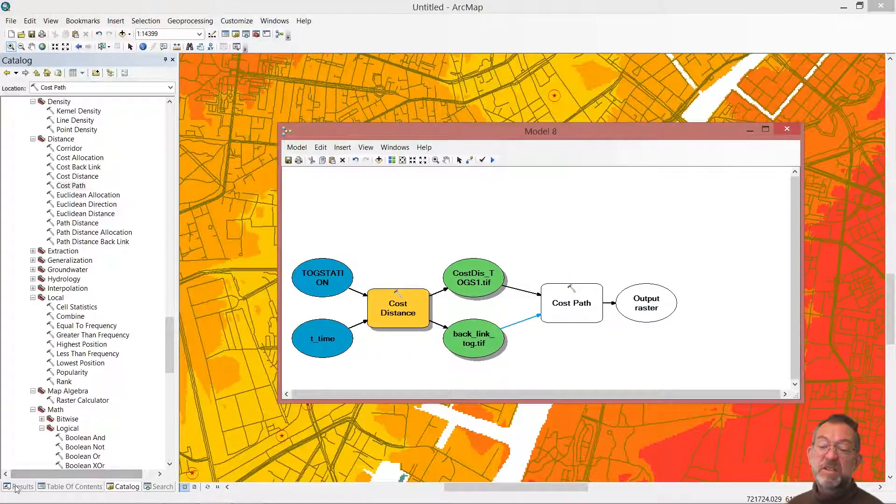
- Add the Adg_adresser layer to Model 8 and connect it to Cost Path as the input raster or feature destination data
{"action": "left_click", "coordinate": [73, 487]}
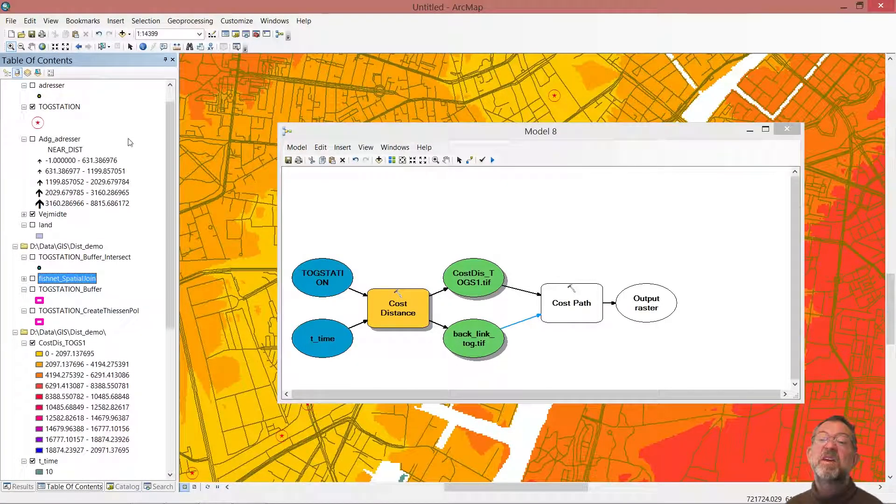
{"action": "left_click_drag", "start_coordinate": [48, 142], "coordinate": [392, 218]}
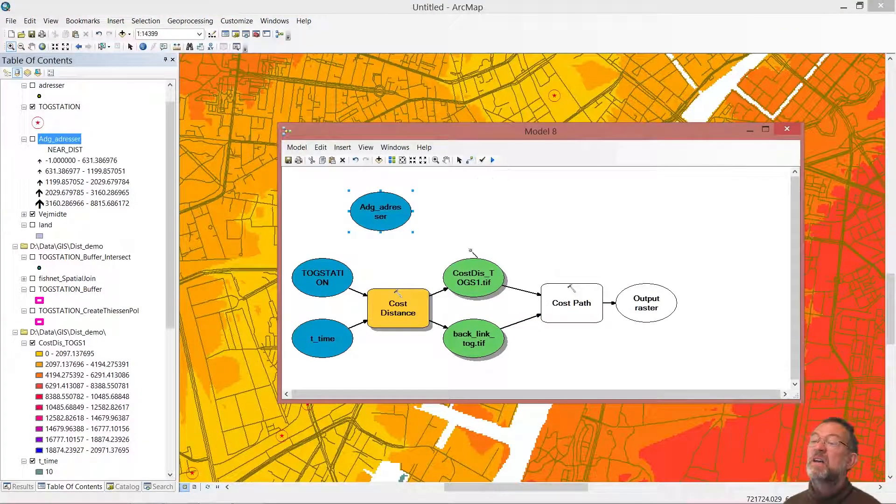
{"action": "left_click", "coordinate": [560, 300]}
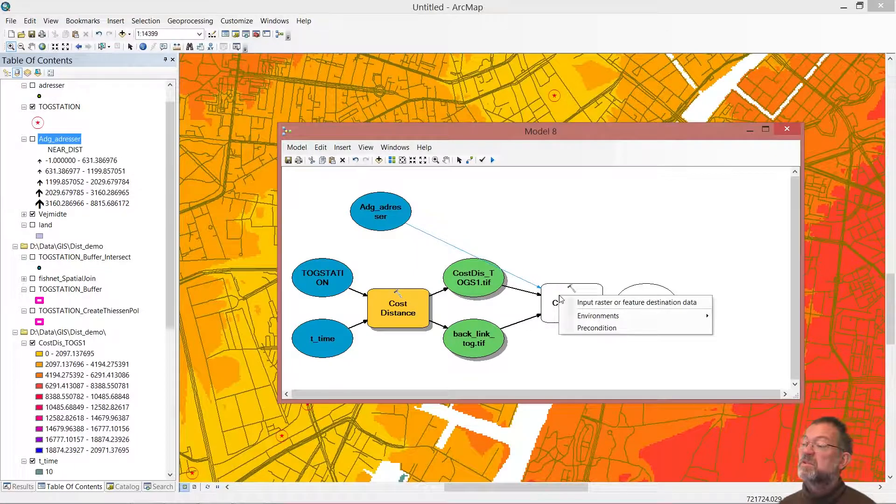
{"action": "left_click", "coordinate": [583, 303]}
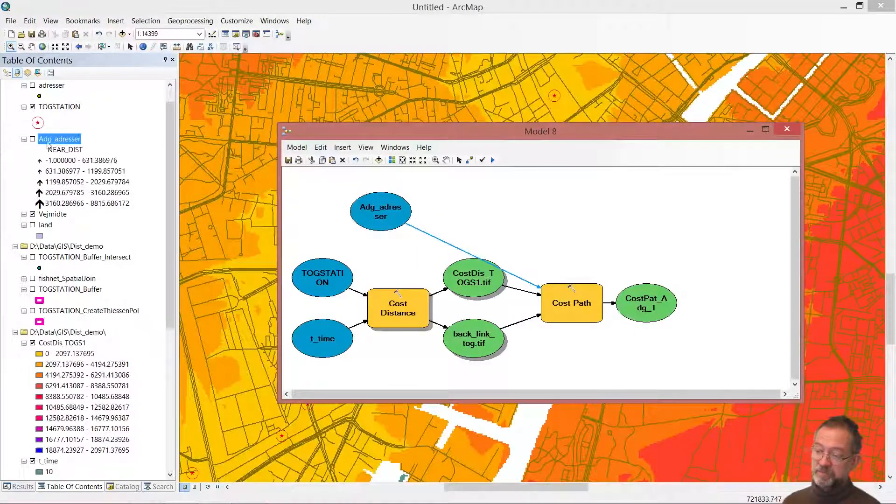
- Show the Adg_adresser layer, move the model window off the map, and select a single isolated address east of the harbour
{"action": "left_click", "coordinate": [32, 138]}
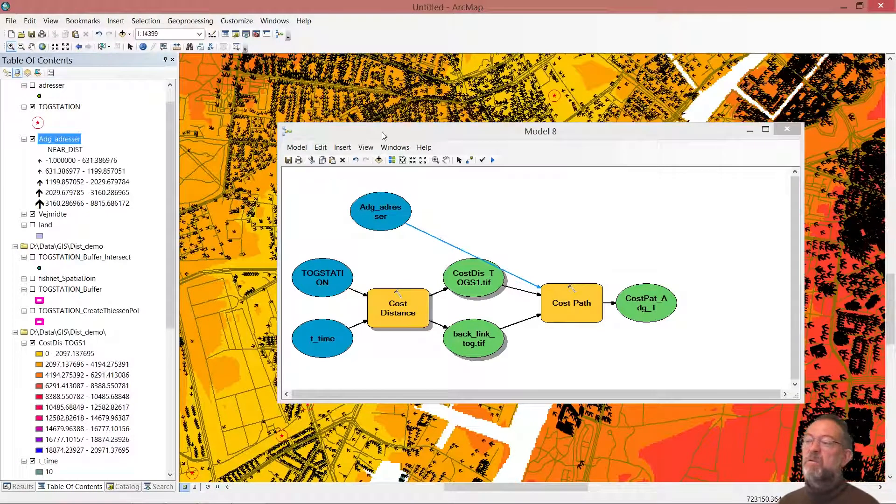
{"action": "left_click_drag", "start_coordinate": [385, 136], "coordinate": [609, 88]}
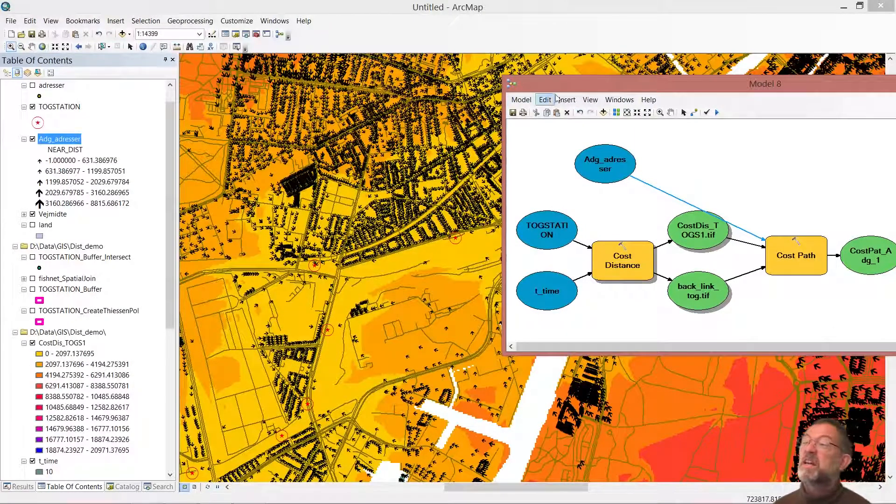
{"action": "left_click_drag", "start_coordinate": [569, 92], "coordinate": [68, 363]}
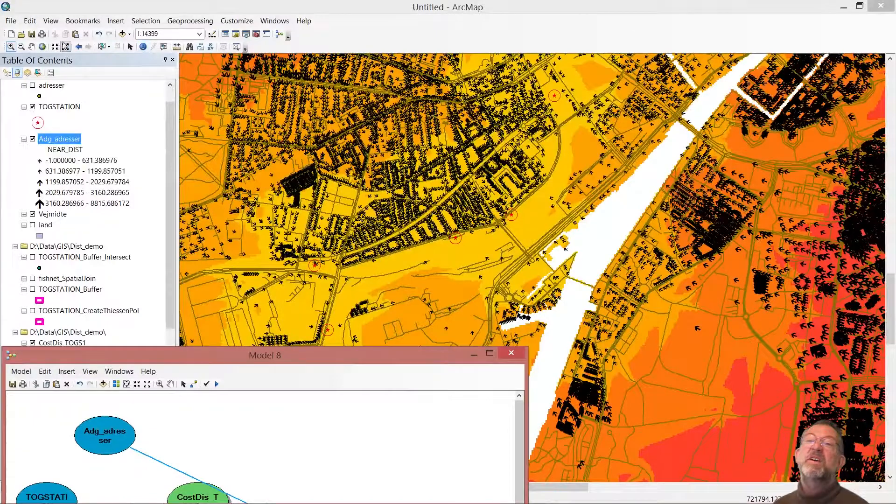
{"action": "left_click", "coordinate": [11, 47]}
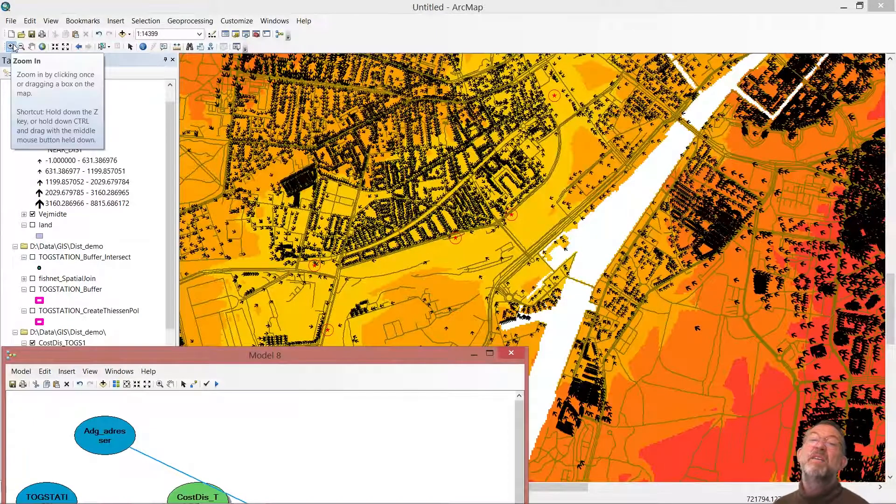
{"action": "left_click", "coordinate": [102, 46]}
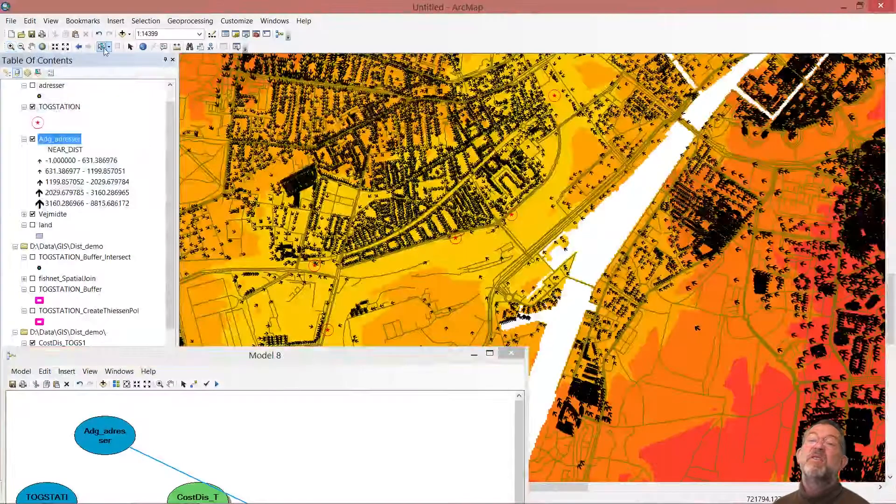
{"action": "left_click", "coordinate": [736, 281]}
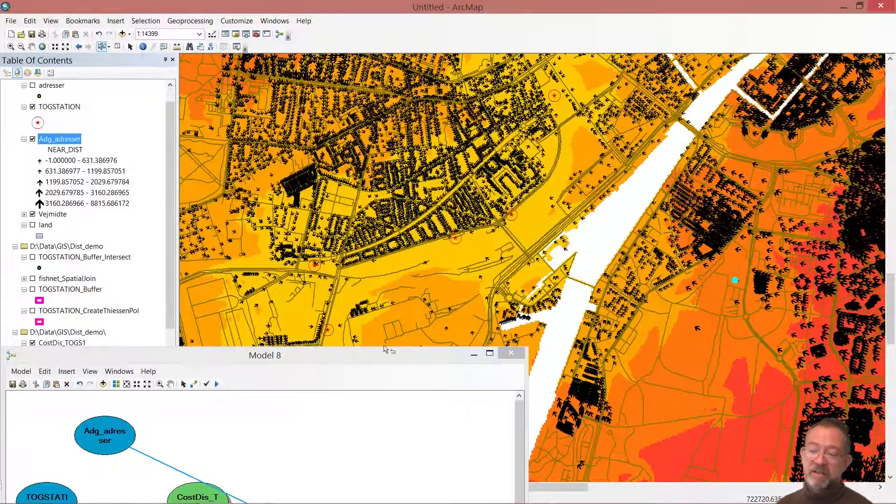
- Bring the model back into view and set the Cost Path destination field to OBJECTID, keeping the EACH_CELL path type
{"action": "left_click_drag", "start_coordinate": [363, 359], "coordinate": [410, 138]}
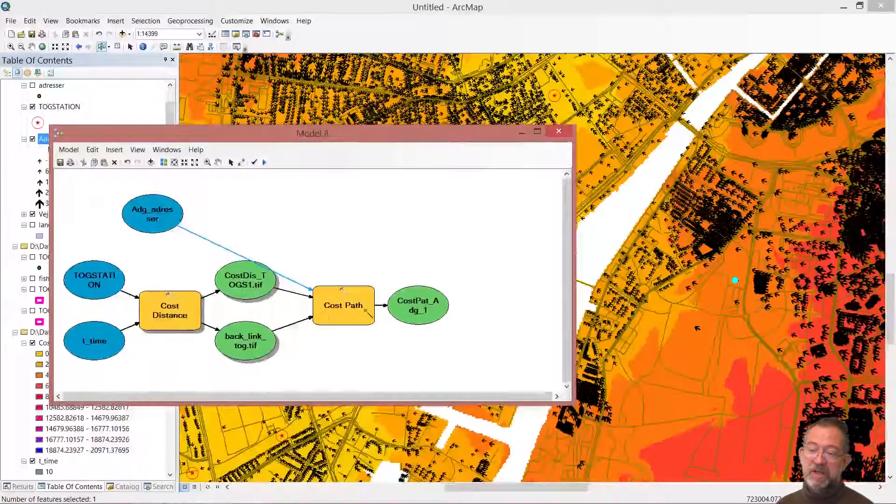
{"action": "double_click", "coordinate": [340, 318]}
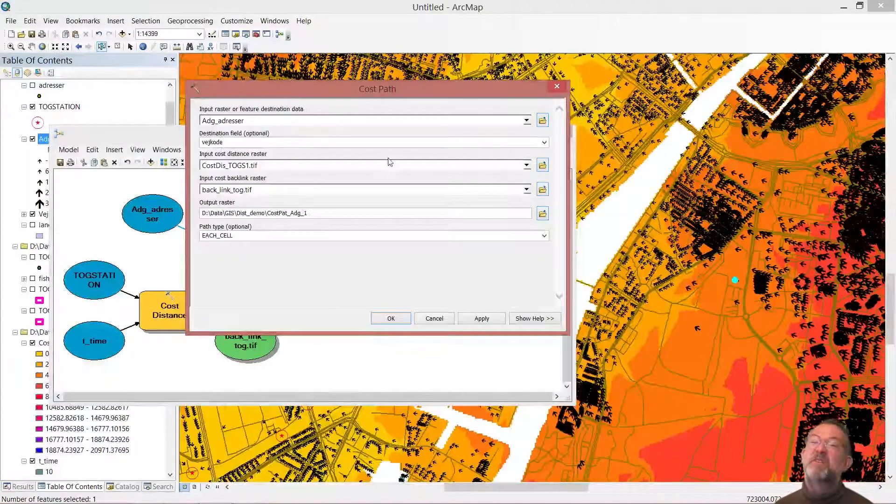
{"action": "left_click", "coordinate": [544, 142]}
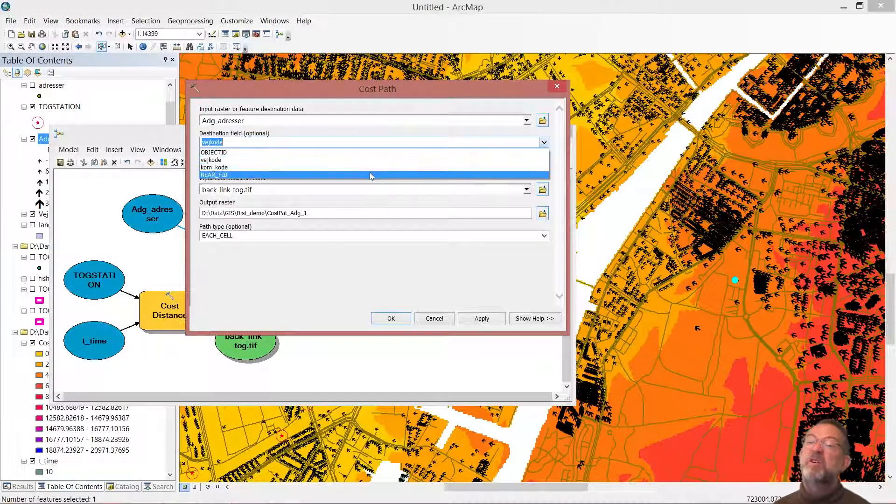
{"action": "left_click", "coordinate": [440, 152]}
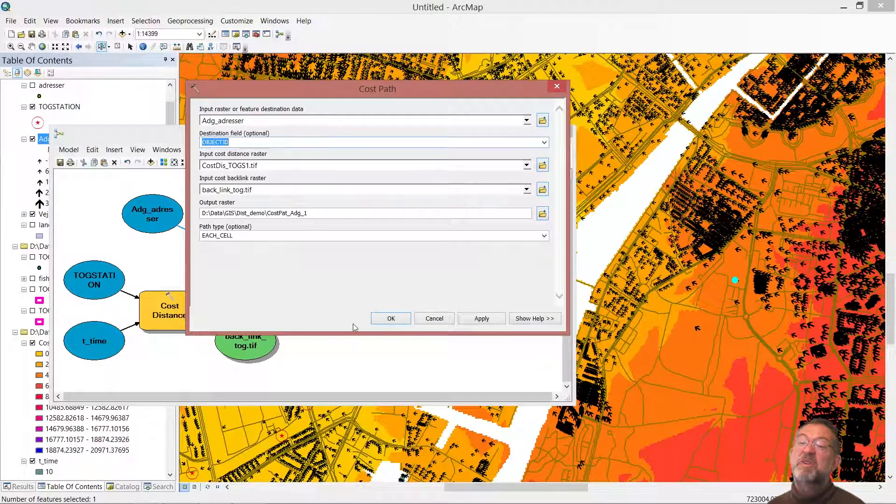
{"action": "left_click", "coordinate": [388, 320]}
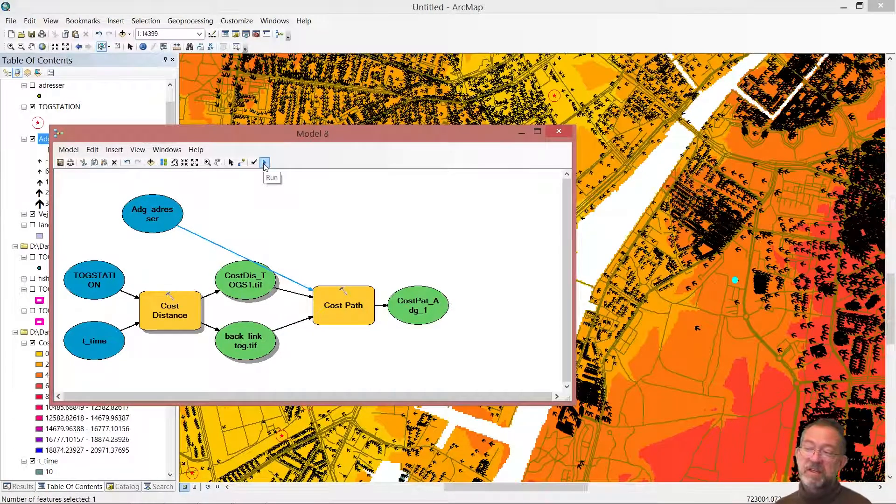
- Run the model and add the Cost Path output CostPat_Adg_1 to the map display
{"action": "left_click", "coordinate": [264, 162]}
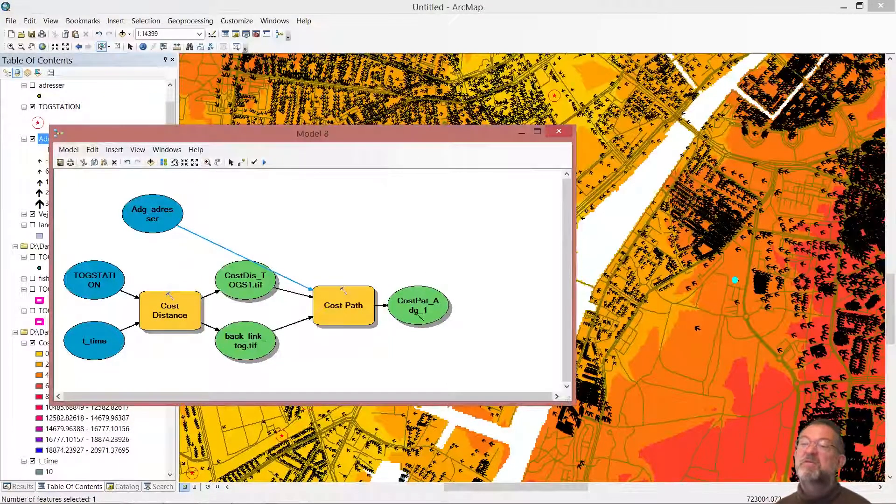
{"action": "right_click", "coordinate": [416, 310]}
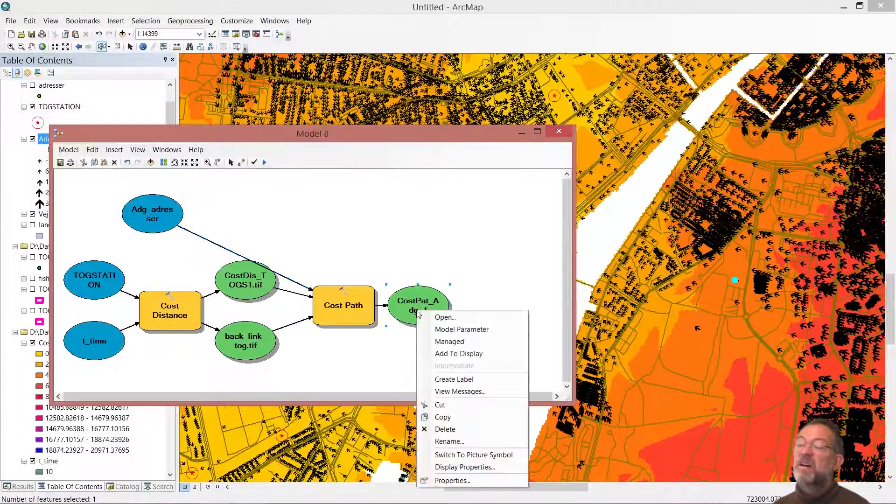
{"action": "left_click", "coordinate": [448, 353]}
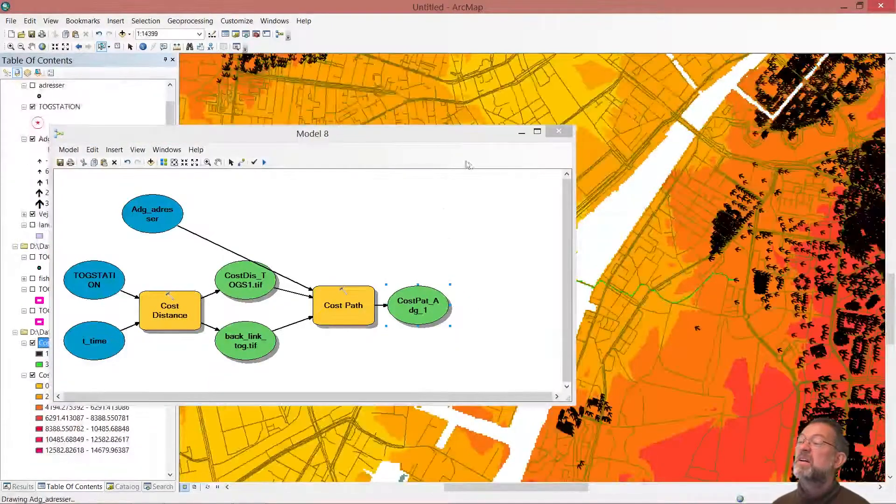
- Move the model window off the path, hide the Vejmidte roads to expose the route, and switch to the presentation slides
{"action": "left_click_drag", "start_coordinate": [408, 140], "coordinate": [584, 387]}
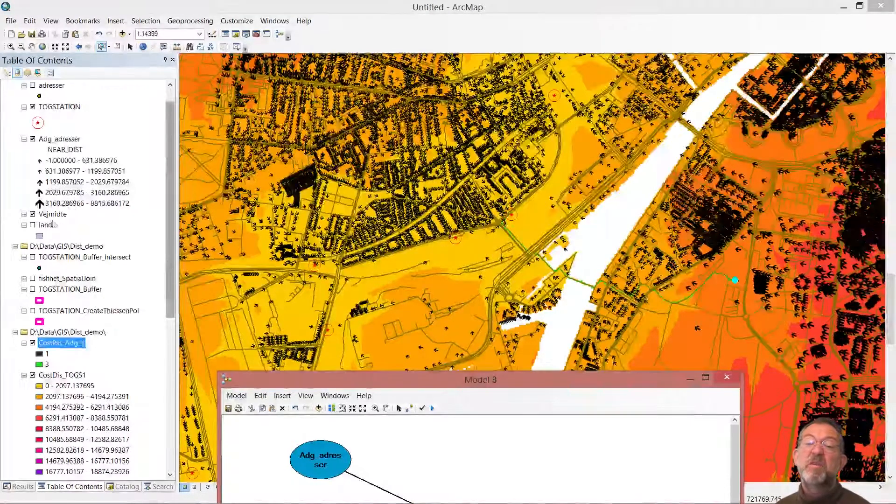
{"action": "left_click", "coordinate": [32, 215]}
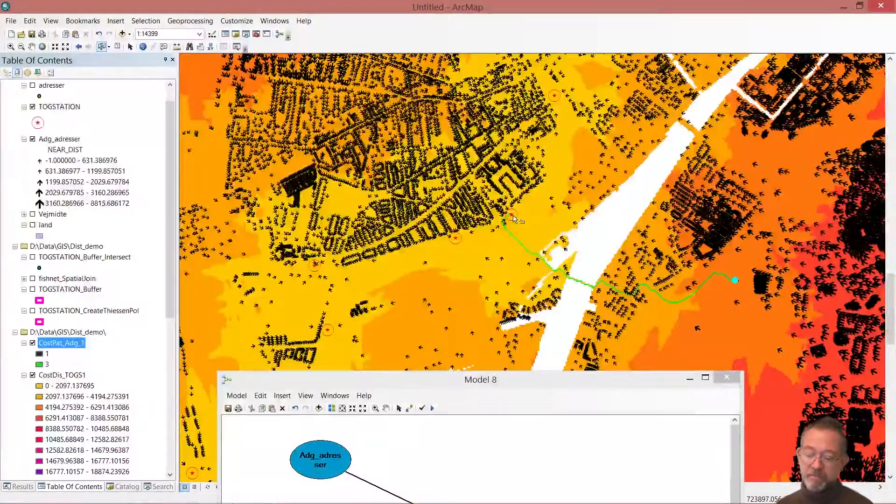
{"action": "key", "text": "alt+Tab"}
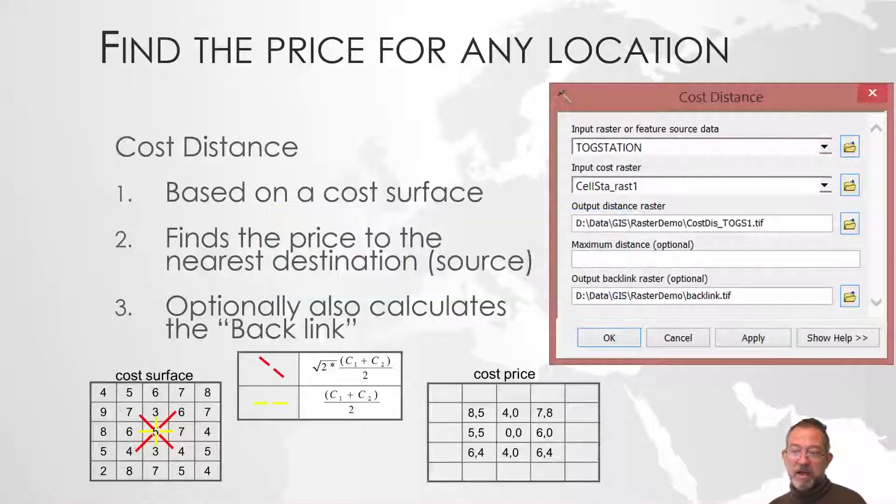